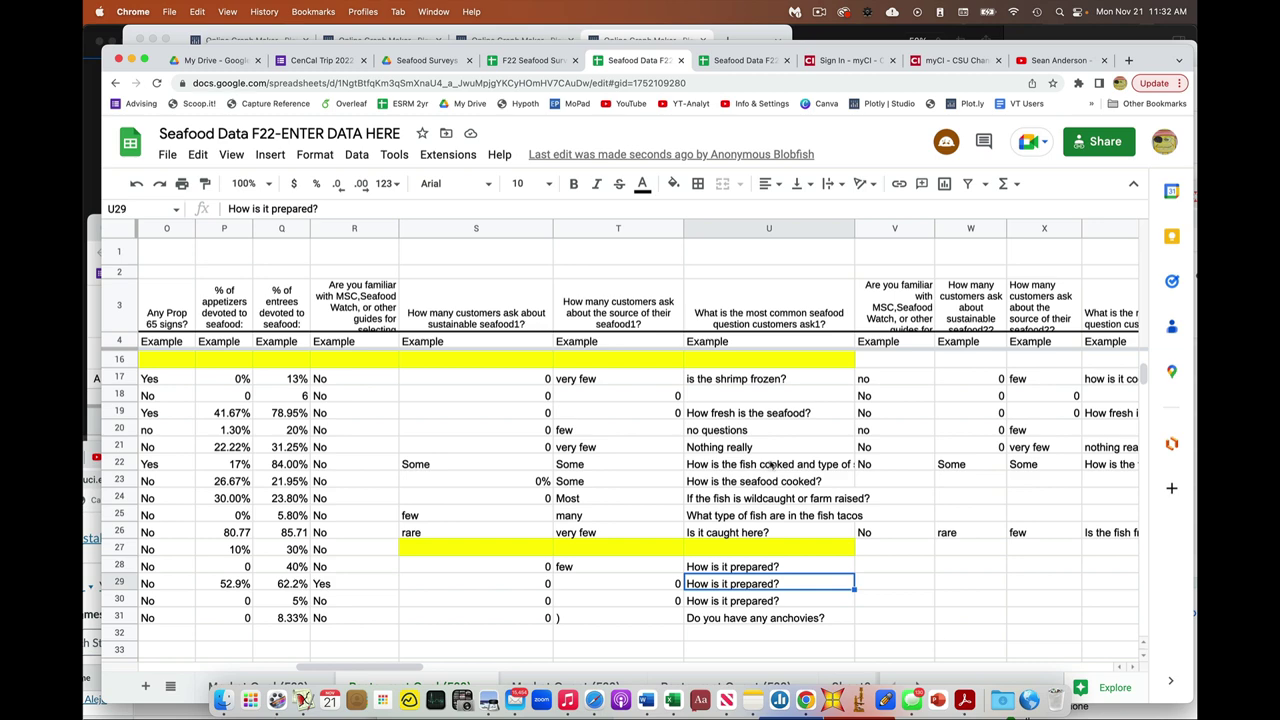
# Open 2022 Seafood Survey-Sign-Ups v1 from Seafood Surveys and scroll through the store sign-up rows.
pyautogui.click(425, 60)
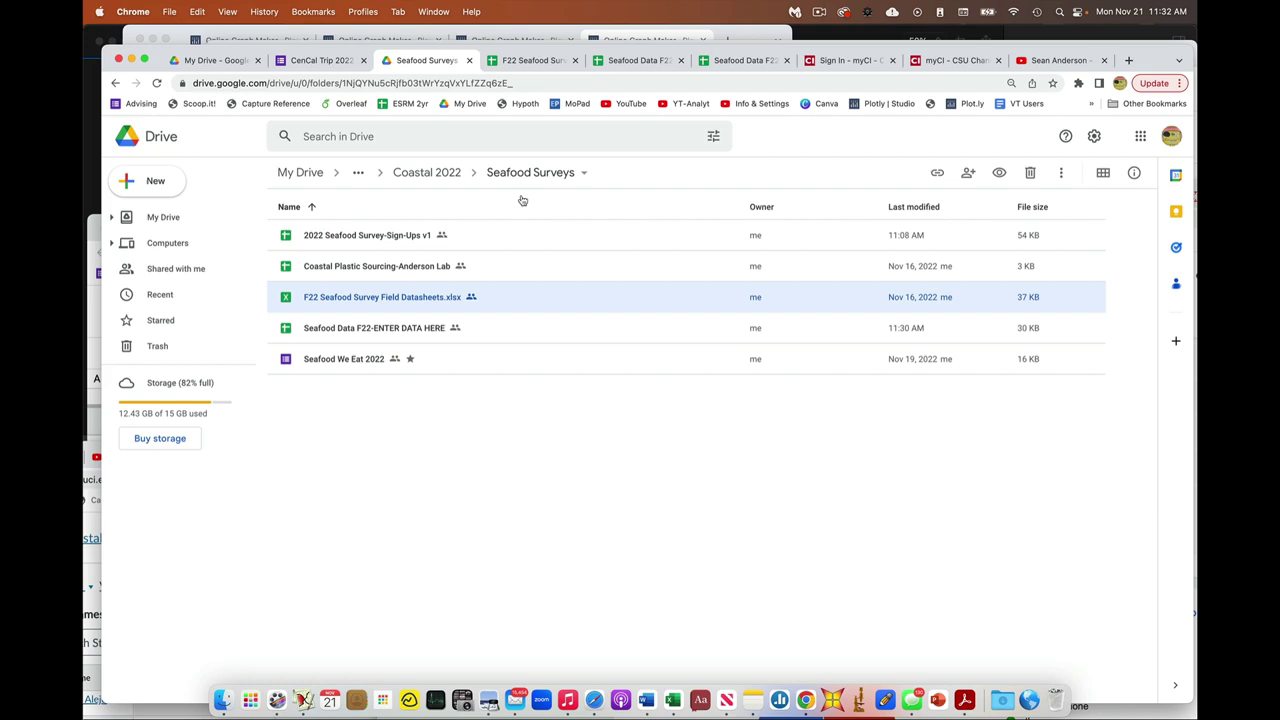
pyautogui.doubleClick(383, 234)
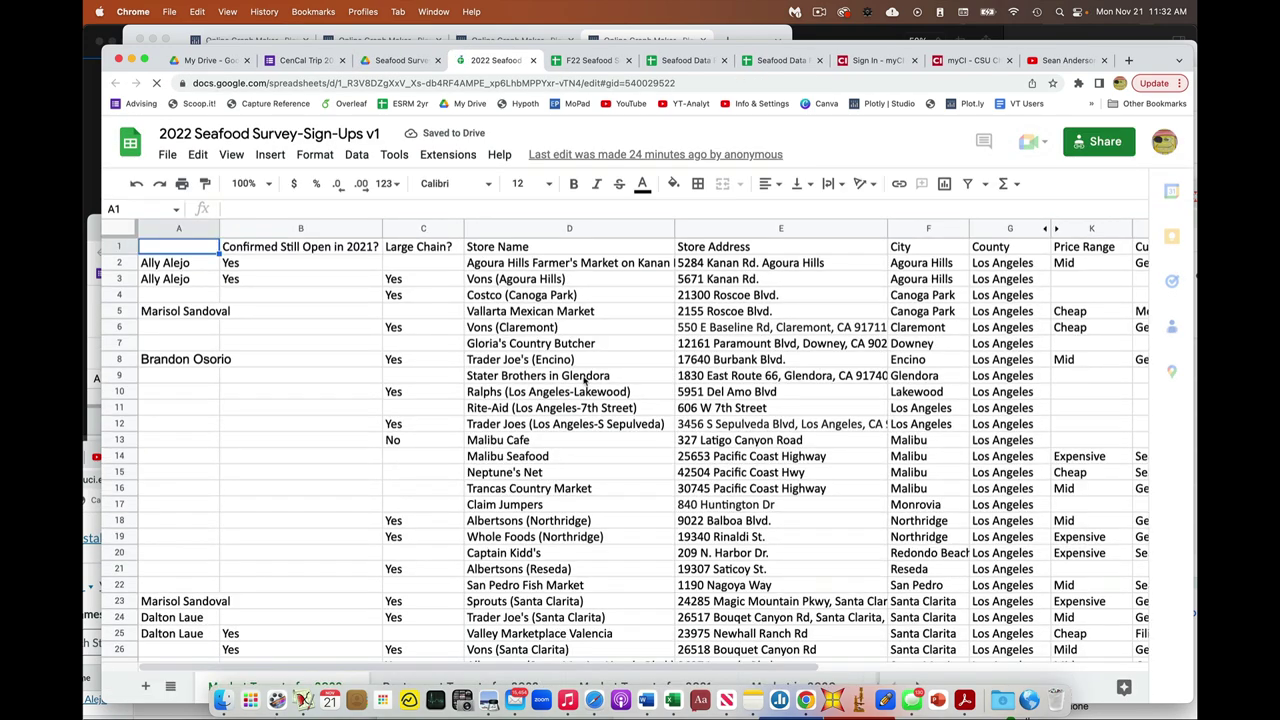
pyautogui.scroll(-10, 585, 380)
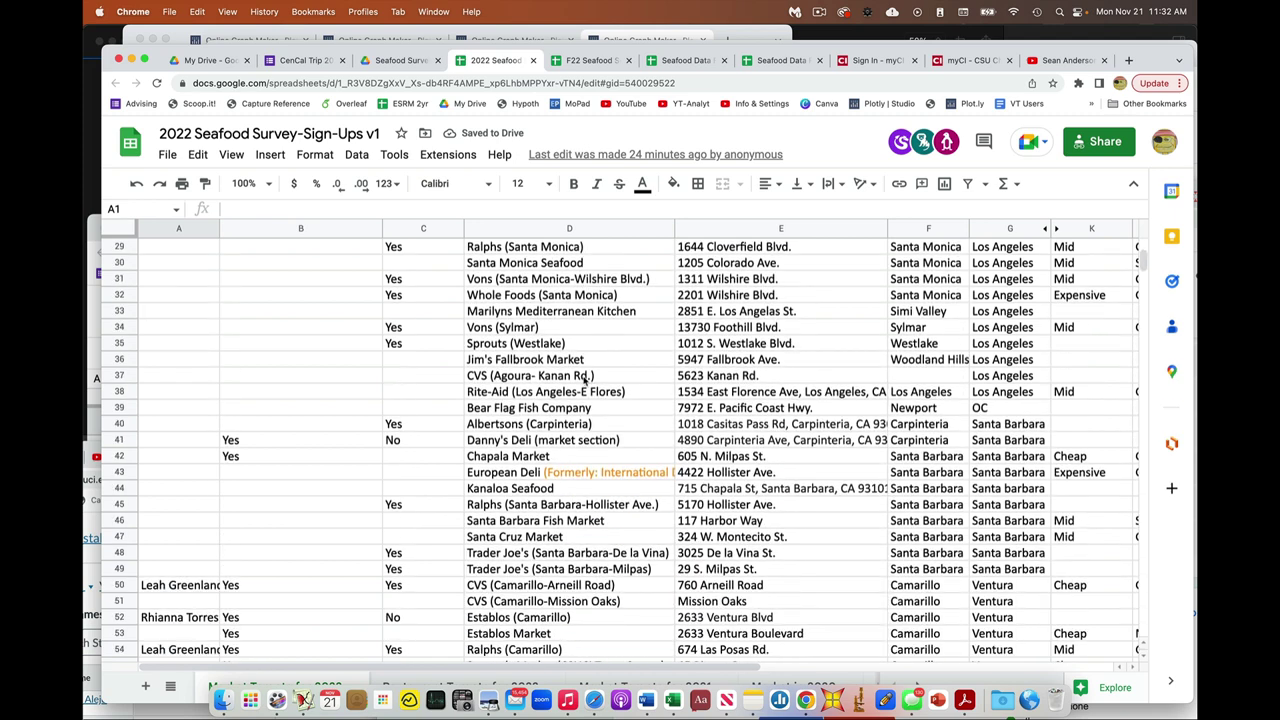
pyautogui.scroll(-3, 585, 380)
pyautogui.scroll(5, 585, 380)
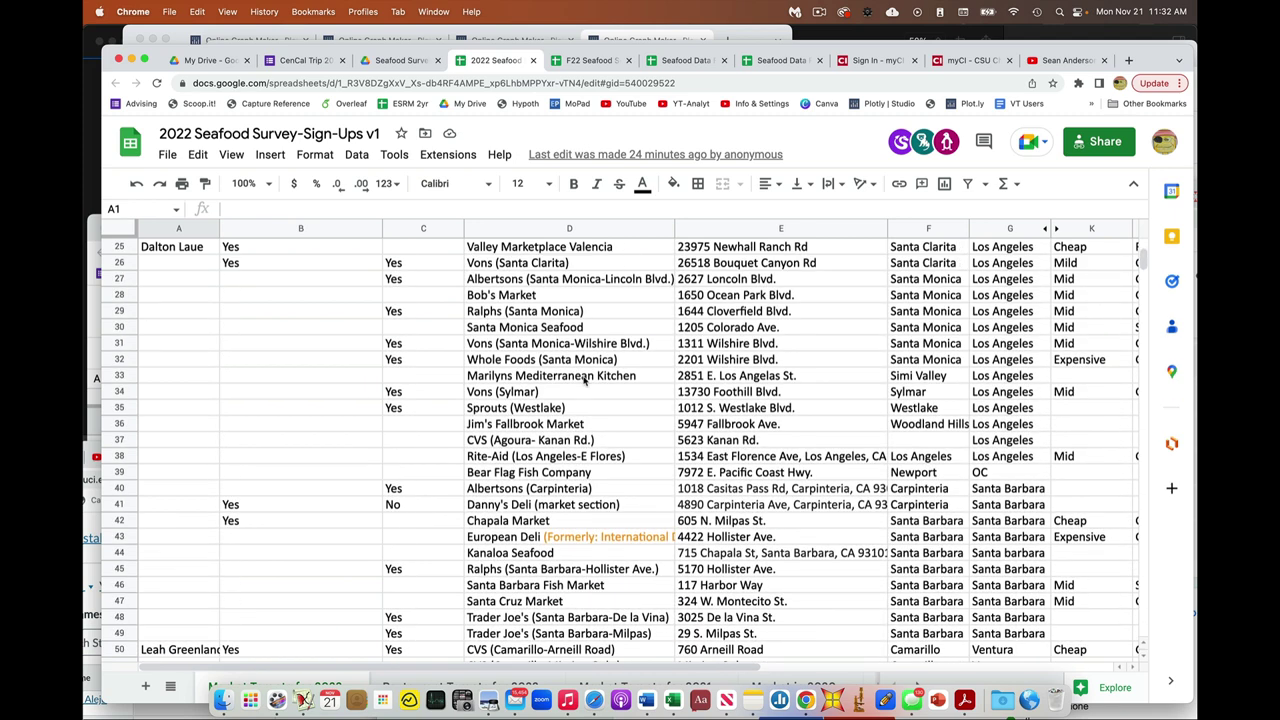
pyautogui.scroll(2, 585, 380)
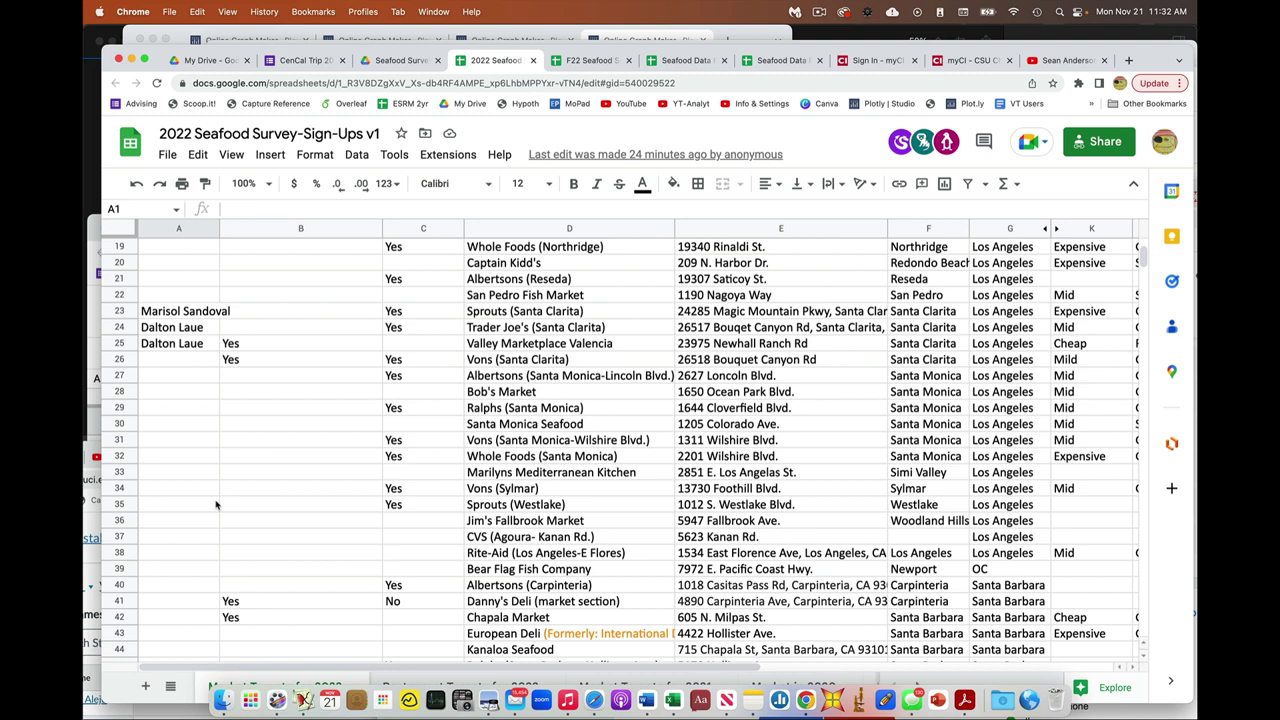
pyautogui.scroll(-2, 215, 505)
pyautogui.scroll(3, 217, 430)
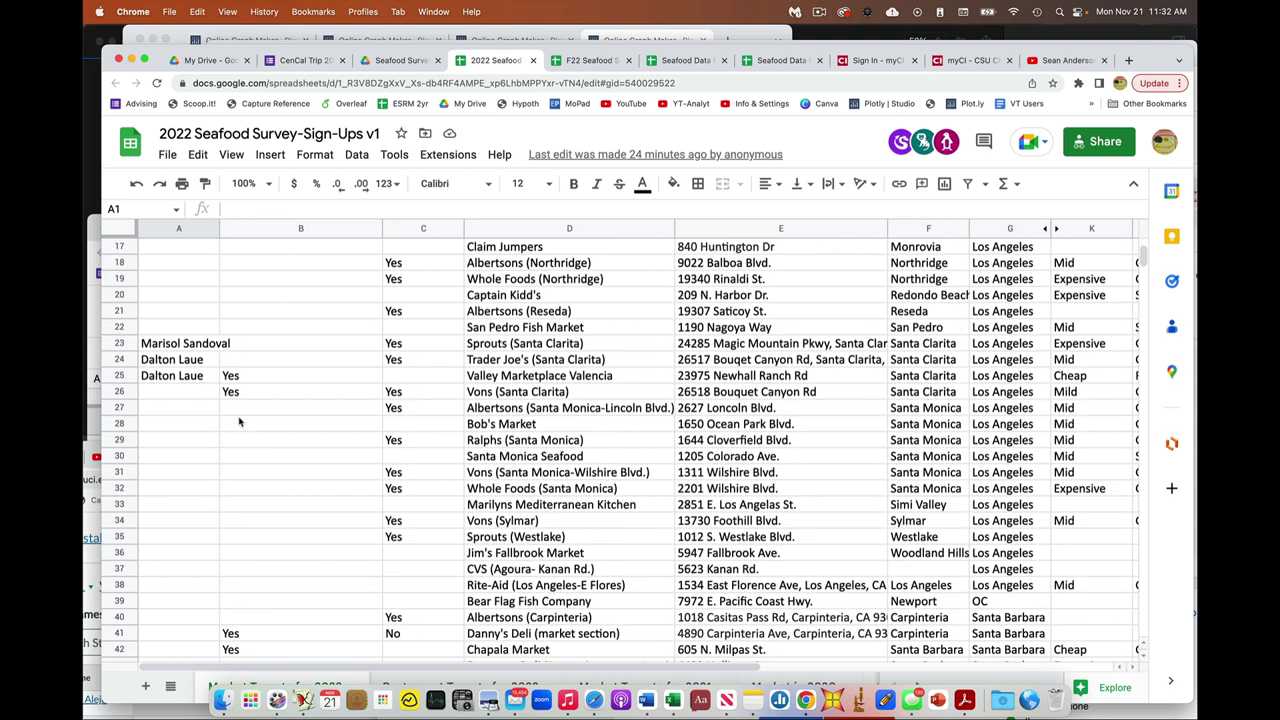
# Open the Seafood Data F22-ENTER DATA HERE spreadsheet from the Seafood Surveys folder.
pyautogui.click(401, 62)
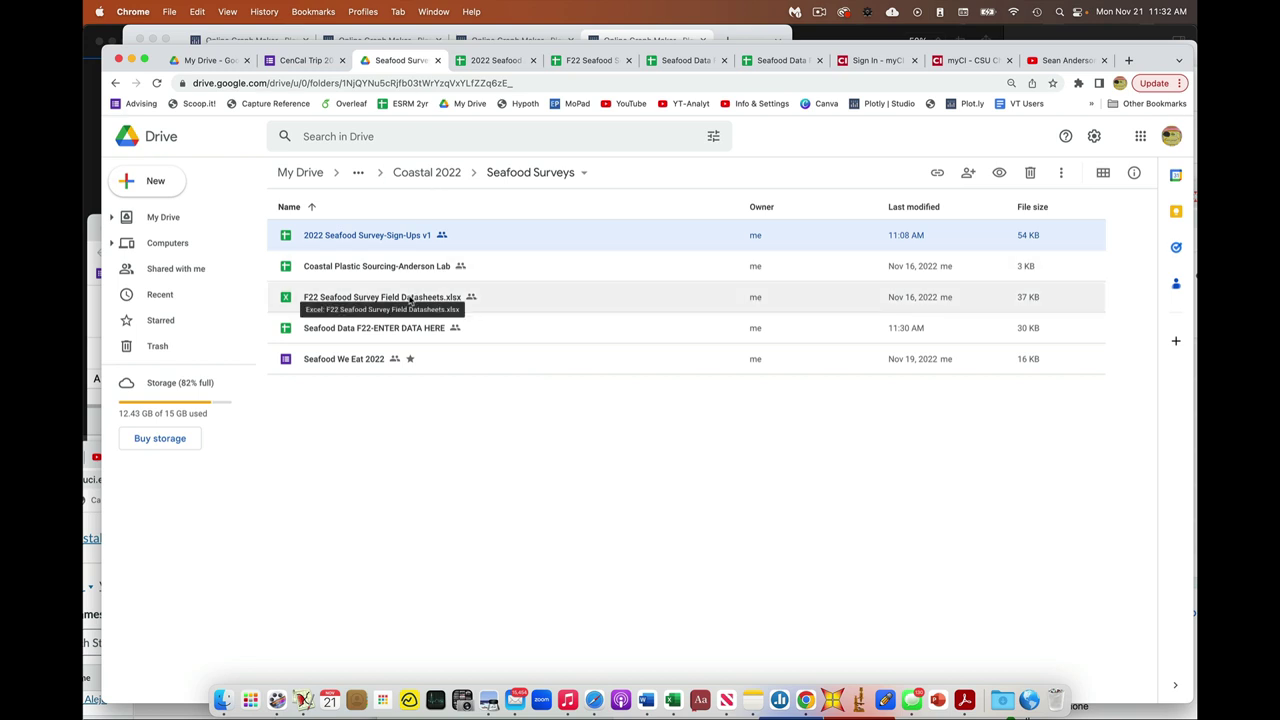
pyautogui.doubleClick(406, 330)
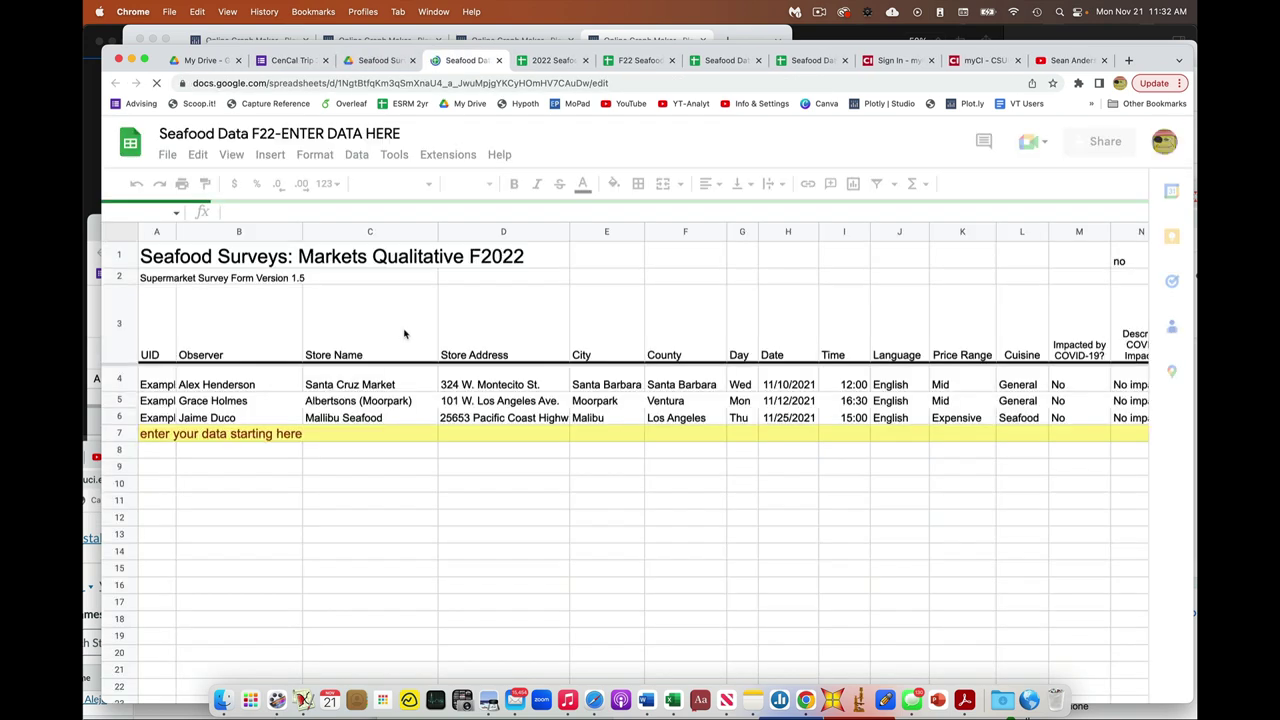
pyautogui.scroll(-1, 499, 555)
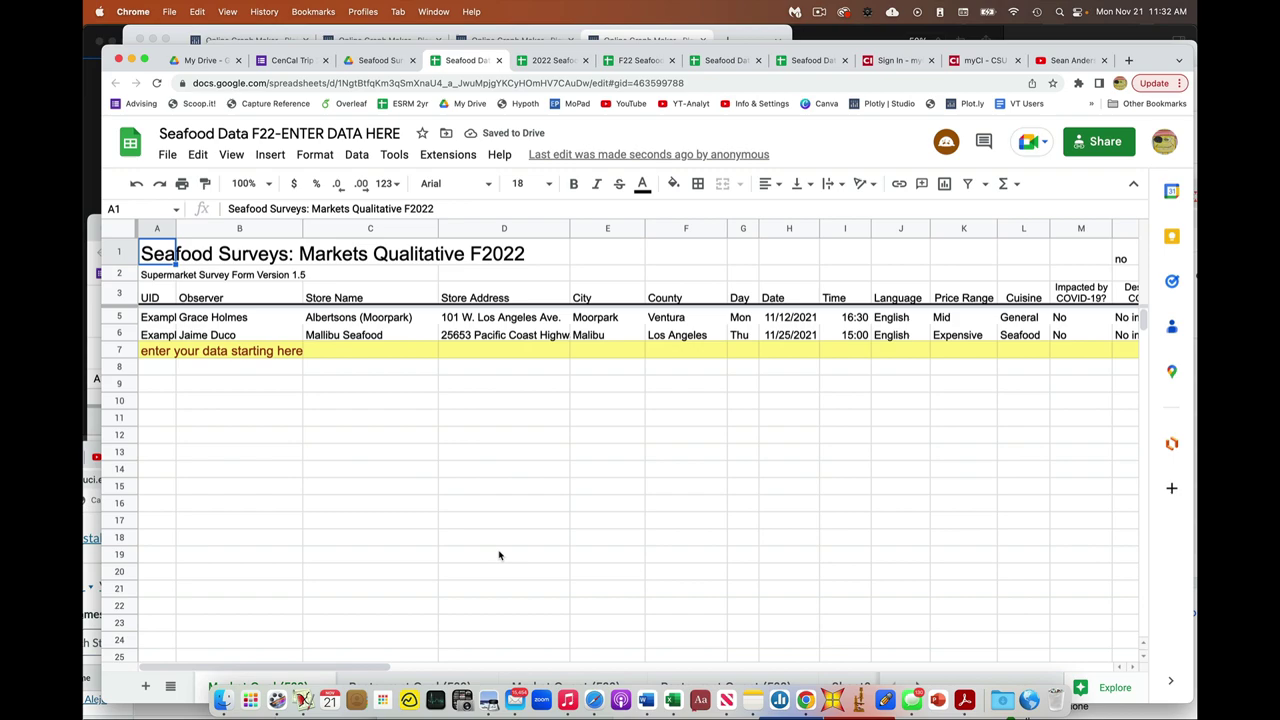
pyautogui.scroll(-1, 499, 555)
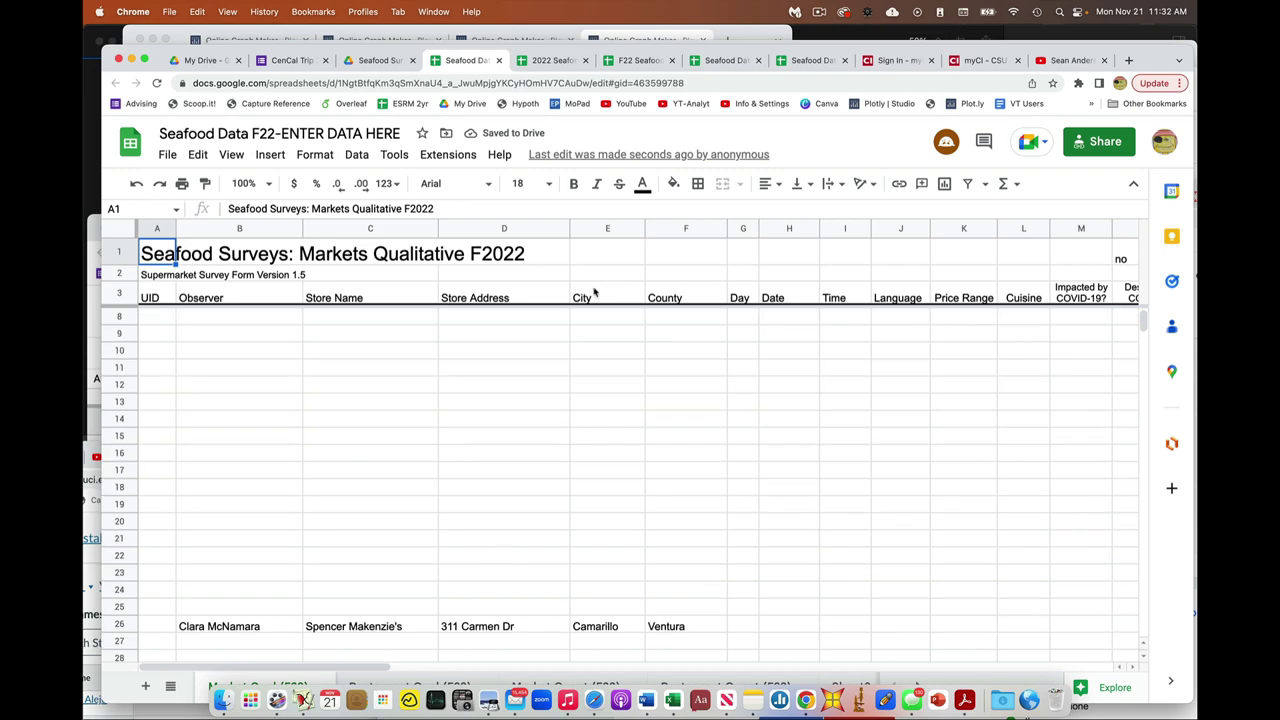
# On the Restaurant Qual sheet, highlight the employee 1 sustainable seafood and seafood source columns.
pyautogui.click(449, 679)
pyautogui.hscroll(10, 528, 535)
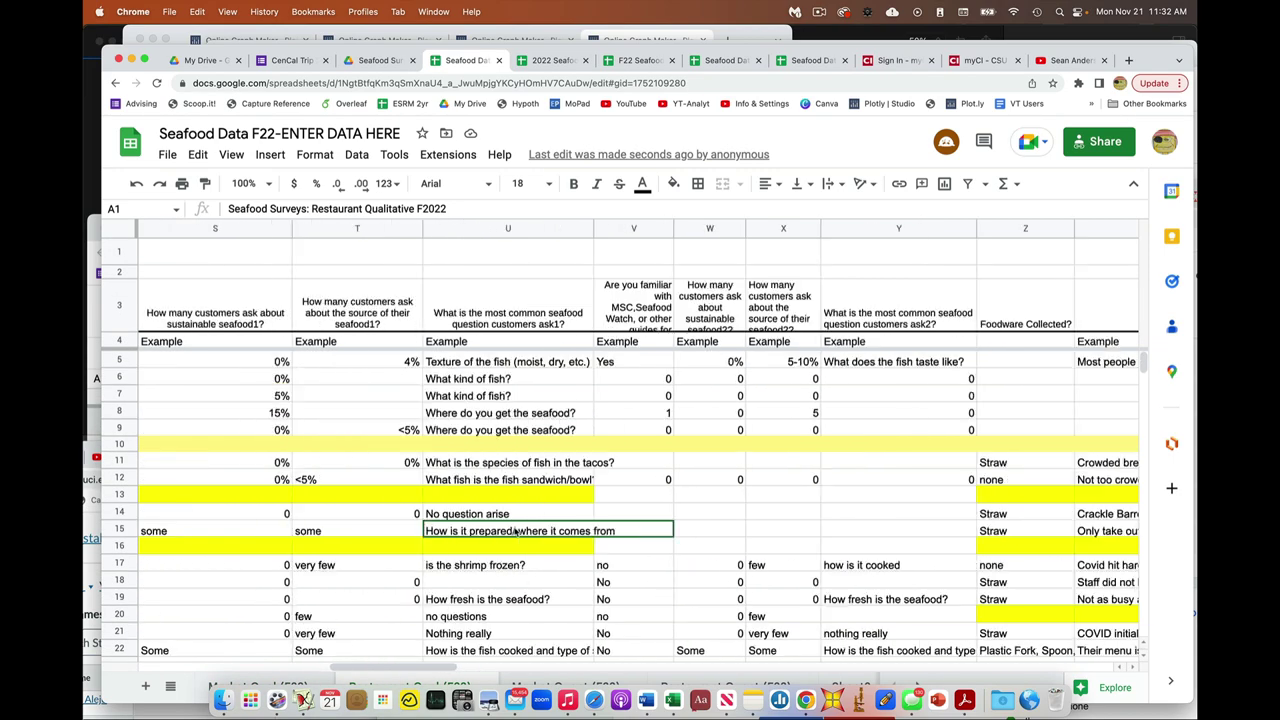
pyautogui.hscroll(-2, 515, 531)
pyautogui.hscroll(-2, 305, 313)
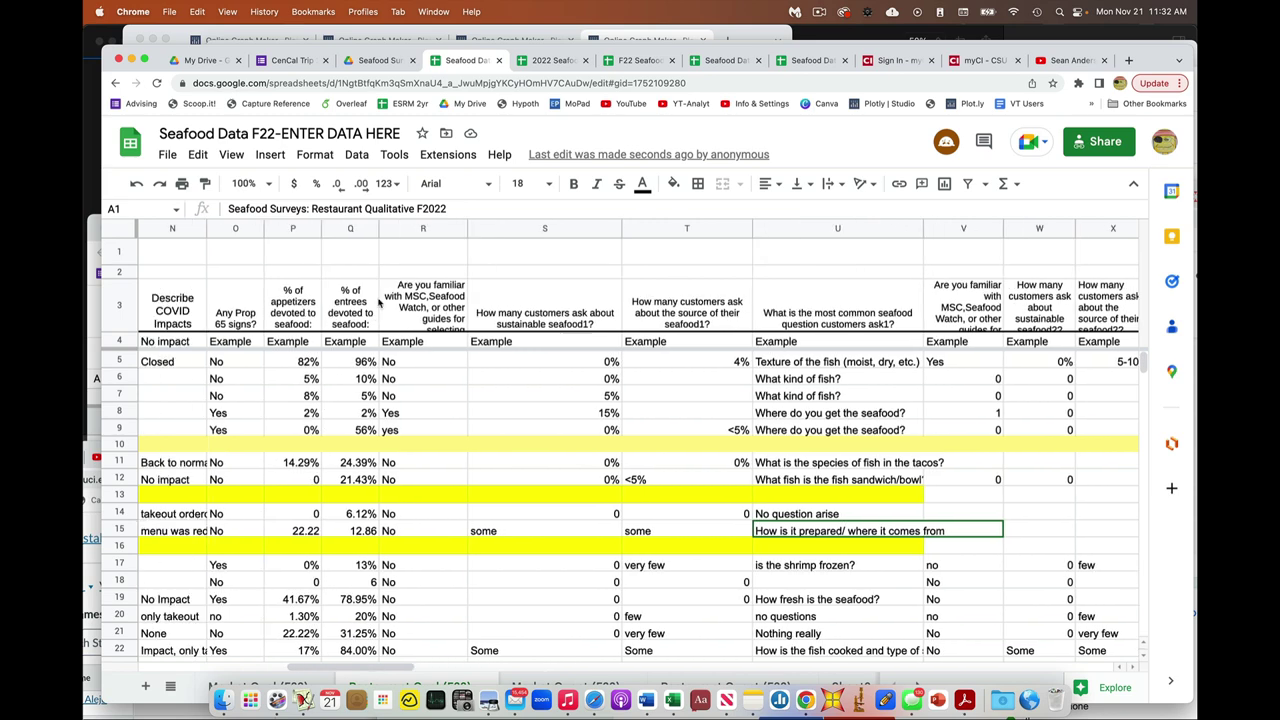
pyautogui.moveTo(423, 302); pyautogui.dragTo(826, 309)
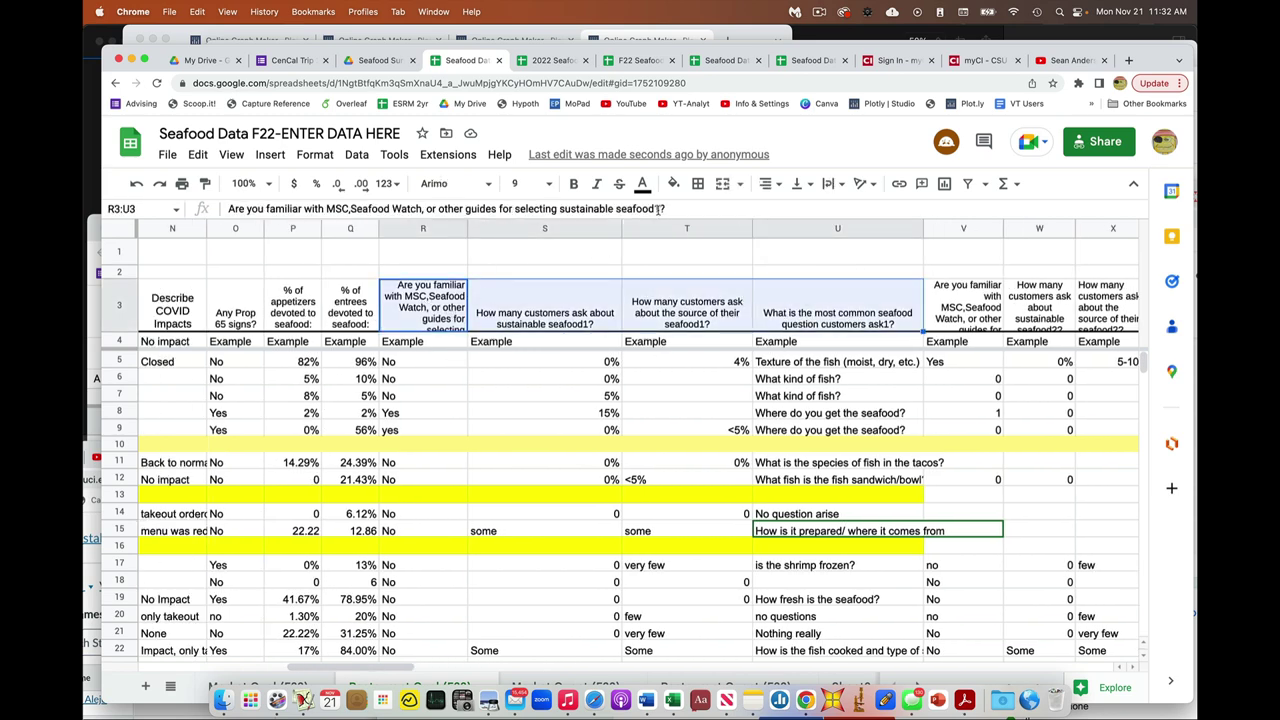
pyautogui.click(587, 318)
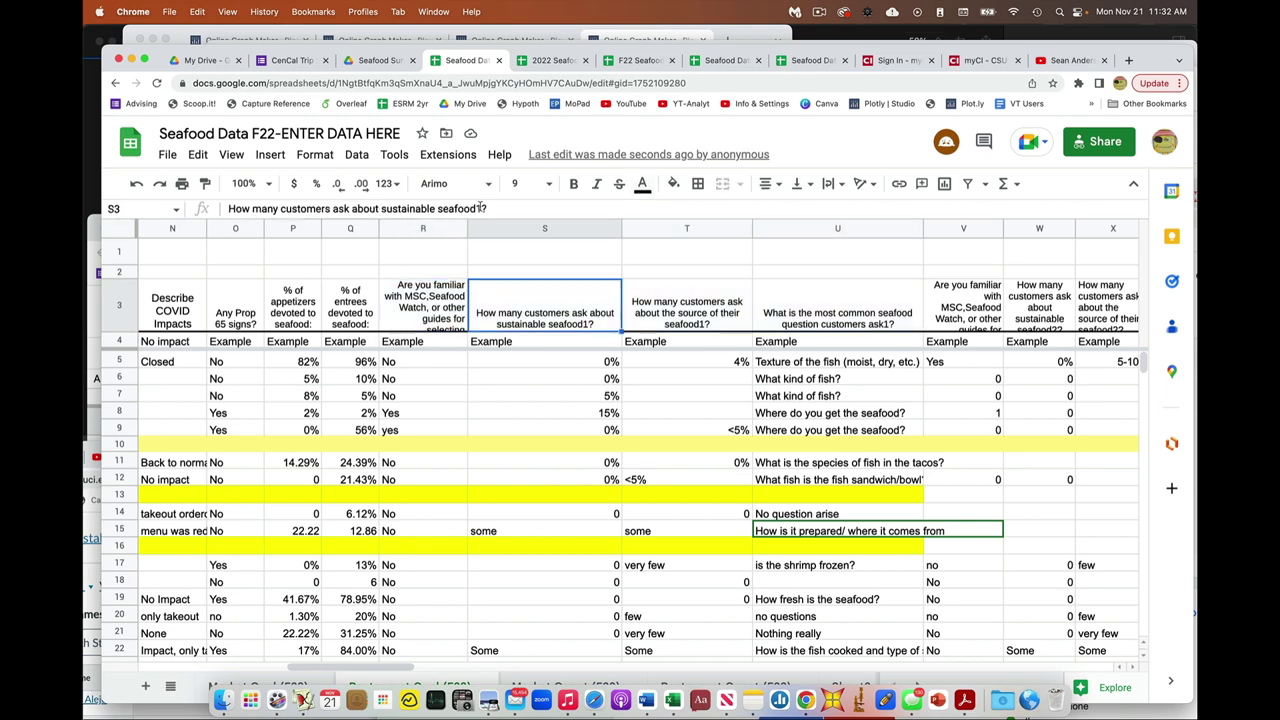
pyautogui.click(695, 303)
# Review the employee 2 MSC familiarity, sustainable seafood and seafood source question columns.
pyautogui.hscroll(5, 697, 303)
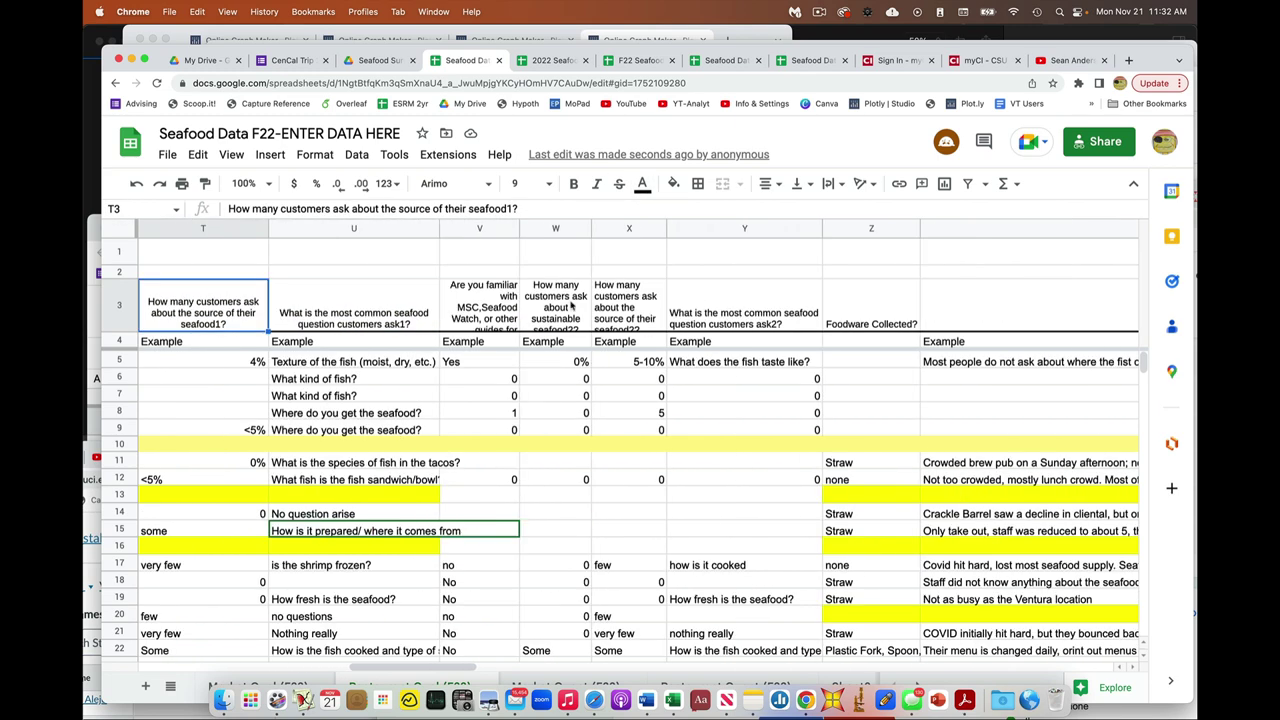
pyautogui.moveTo(490, 302); pyautogui.dragTo(698, 316)
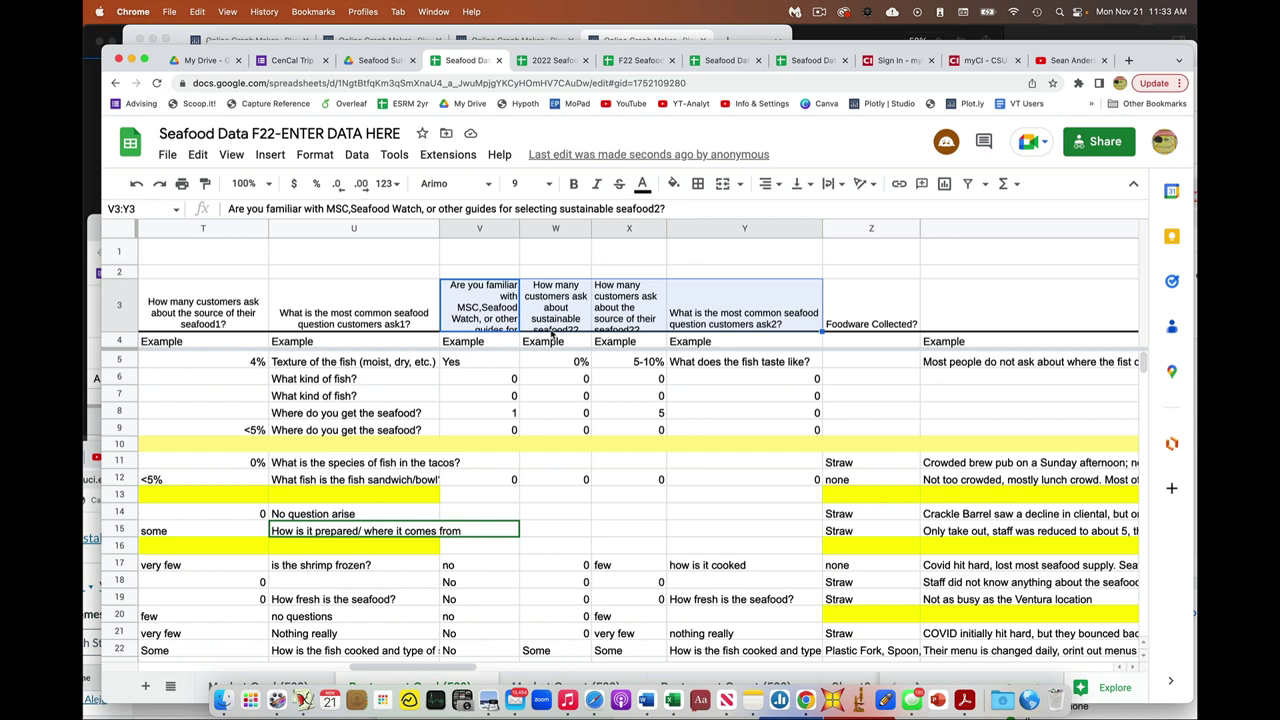
pyautogui.click(659, 208)
pyautogui.click(577, 305)
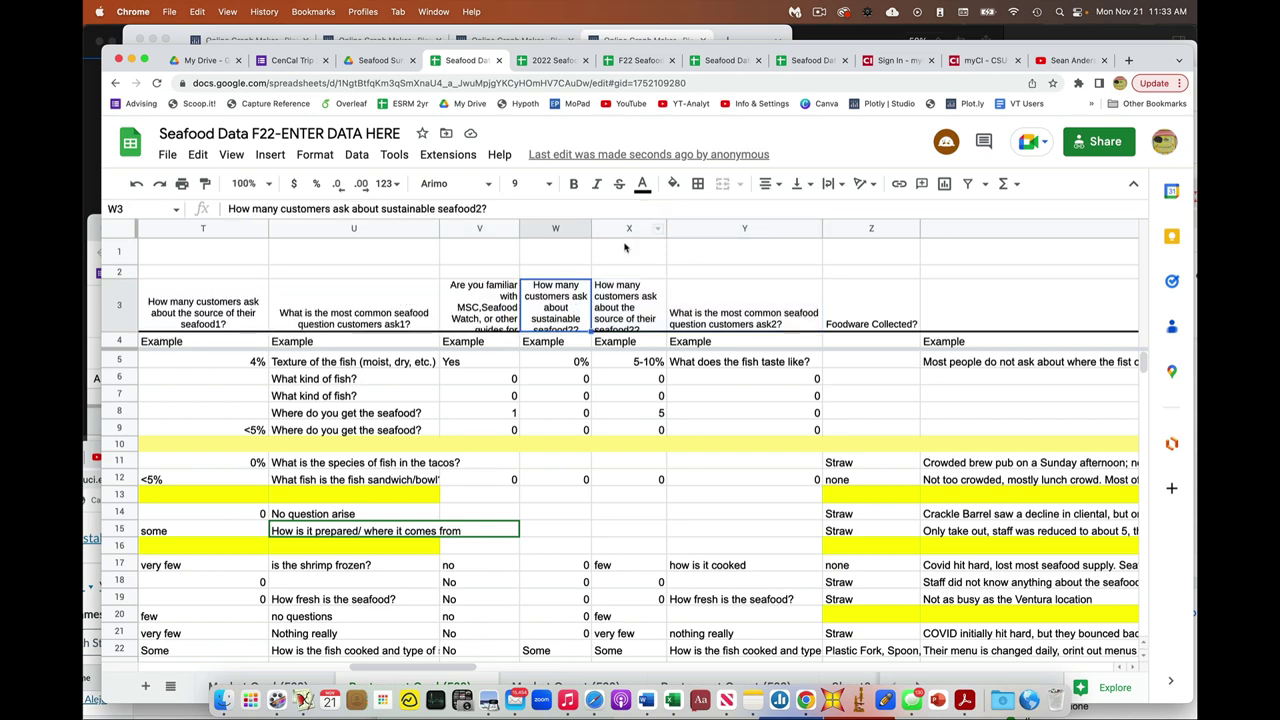
pyautogui.click(610, 302)
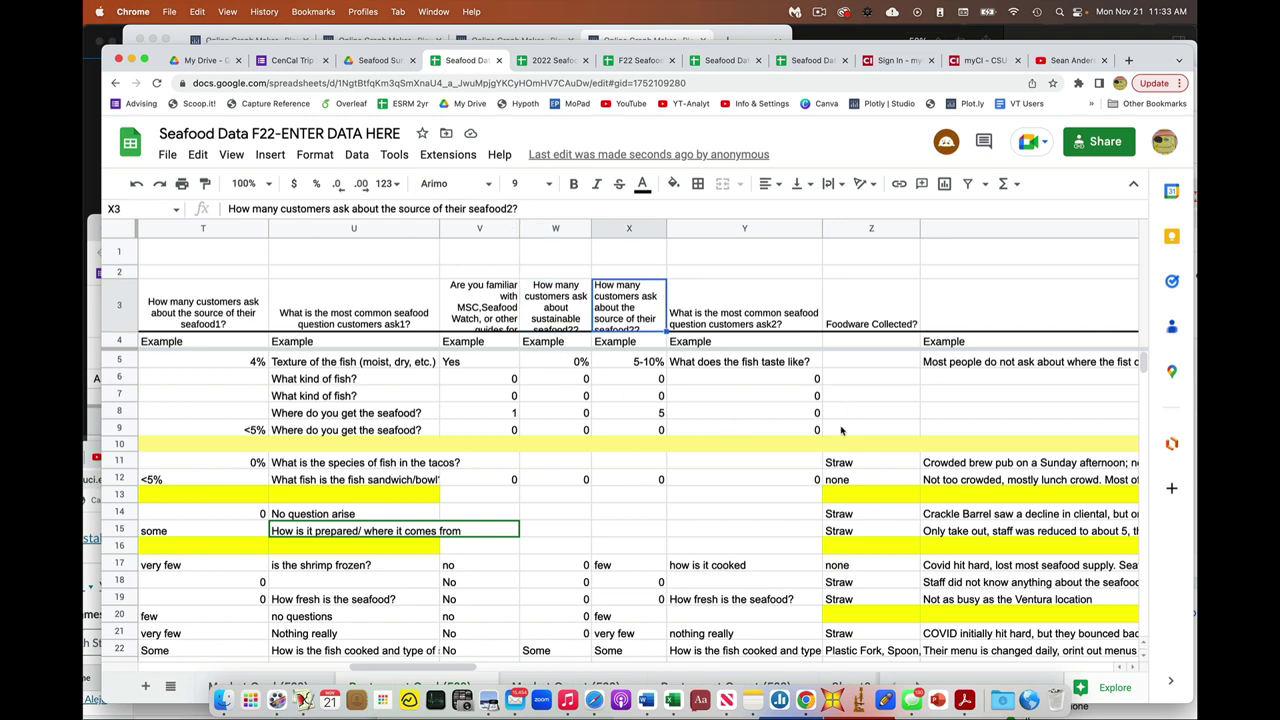
# Select the blank employee 2 answers in row 24.
pyautogui.scroll(-5, 850, 440)
pyautogui.hscroll(2, 852, 450)
pyautogui.scroll(-4, 853, 449)
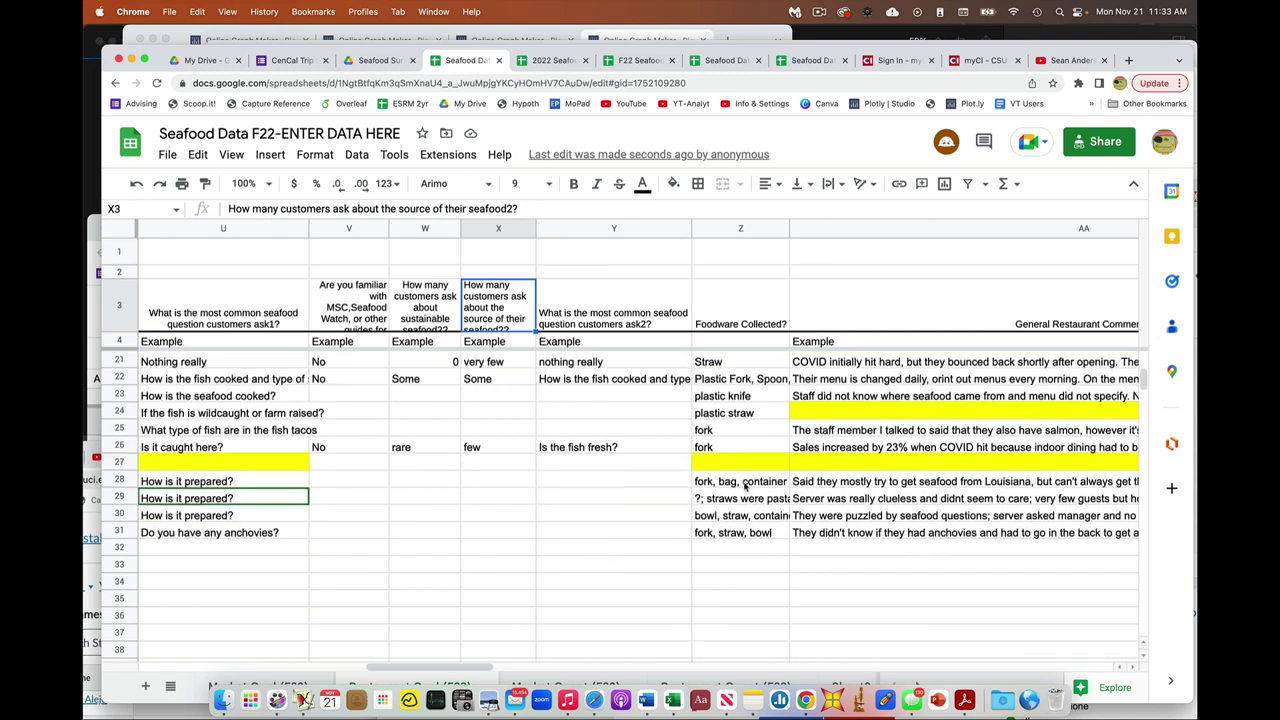
pyautogui.scroll(2, 741, 445)
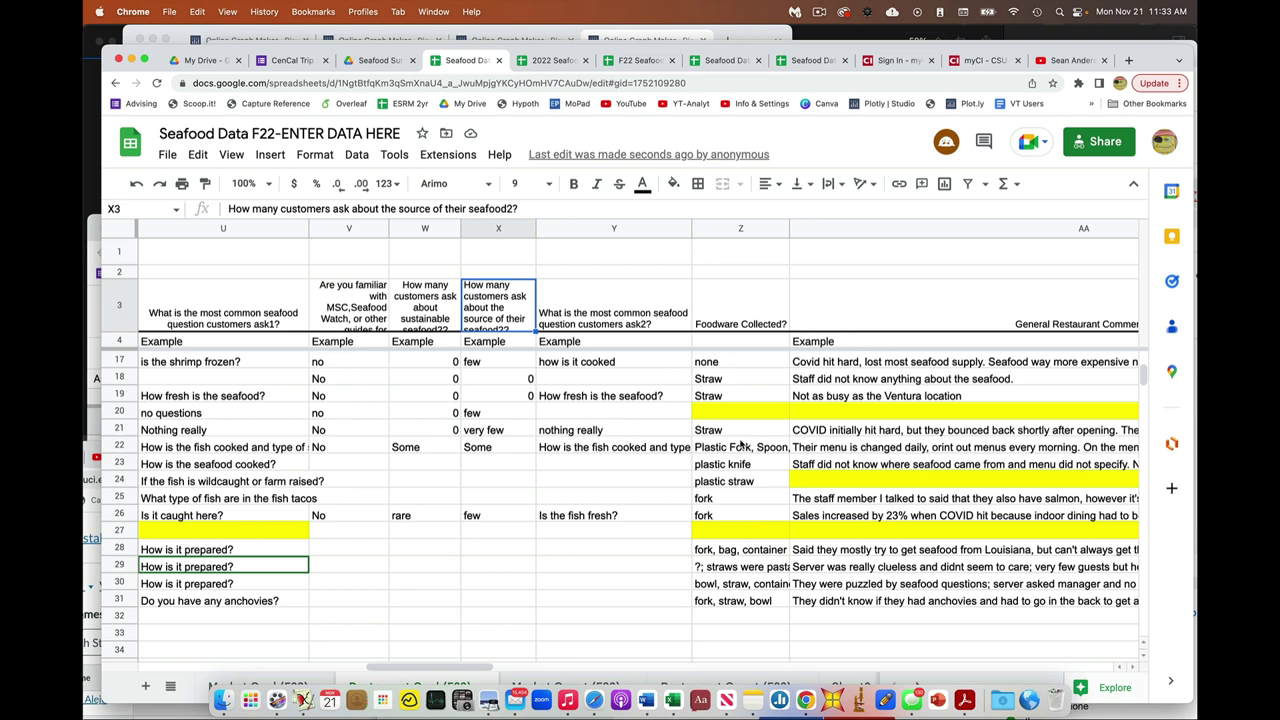
pyautogui.hscroll(-3, 520, 462)
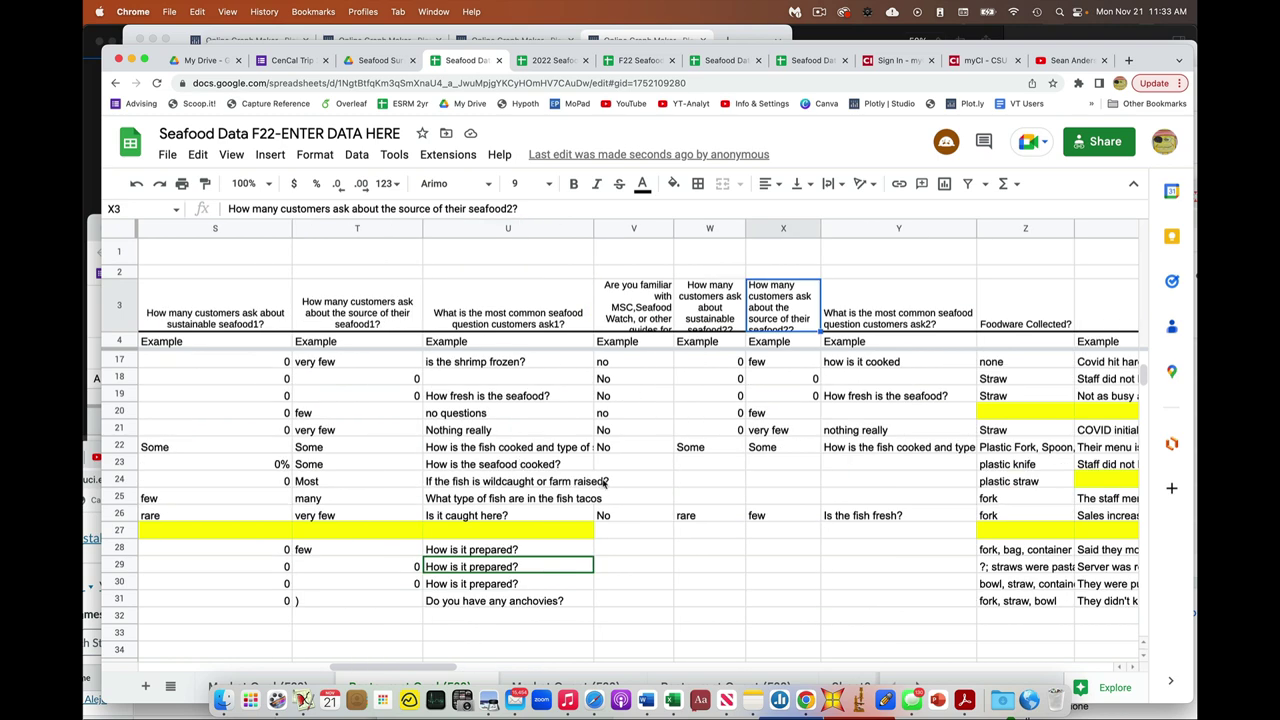
pyautogui.moveTo(638, 485); pyautogui.dragTo(863, 485)
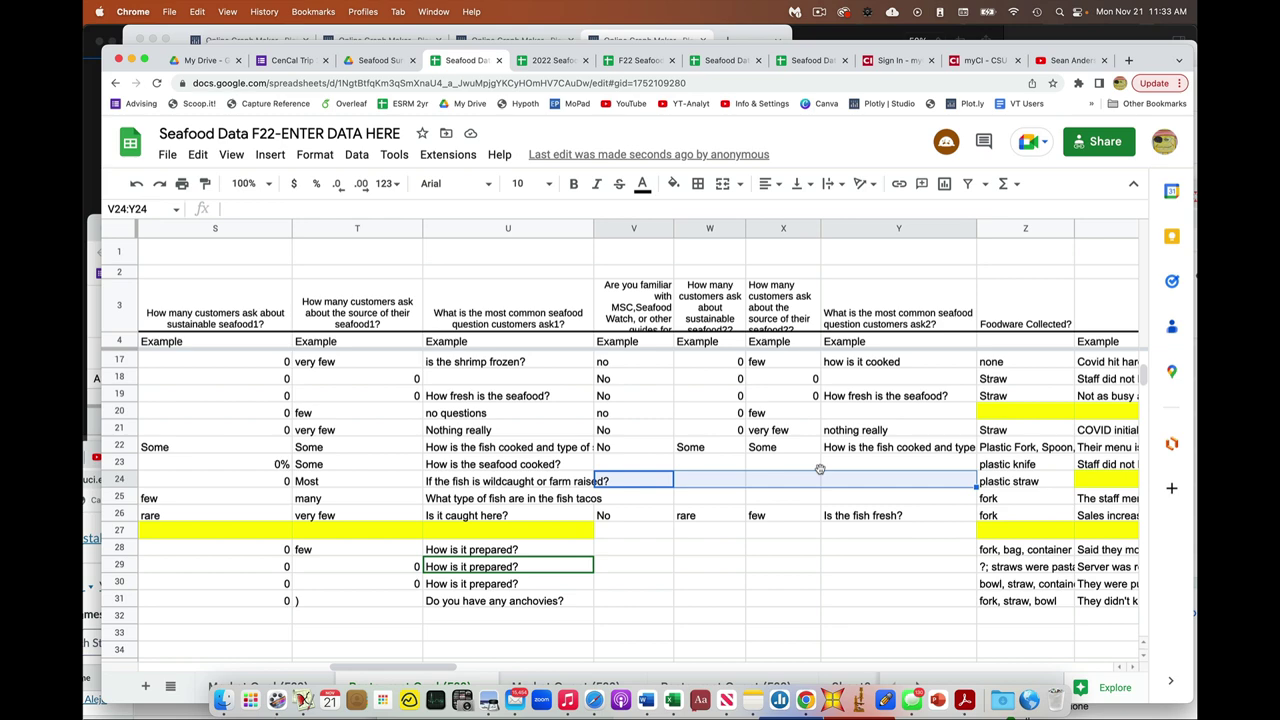
pyautogui.click(392, 63)
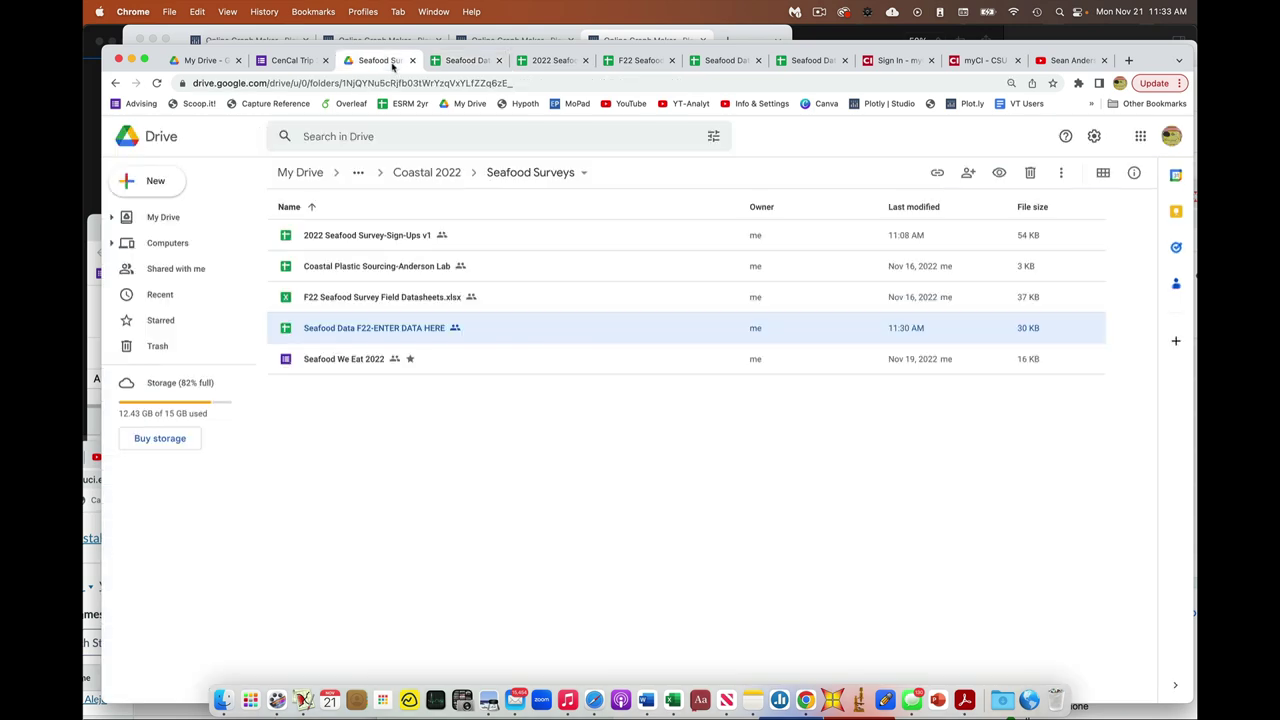
pyautogui.doubleClick(440, 299)
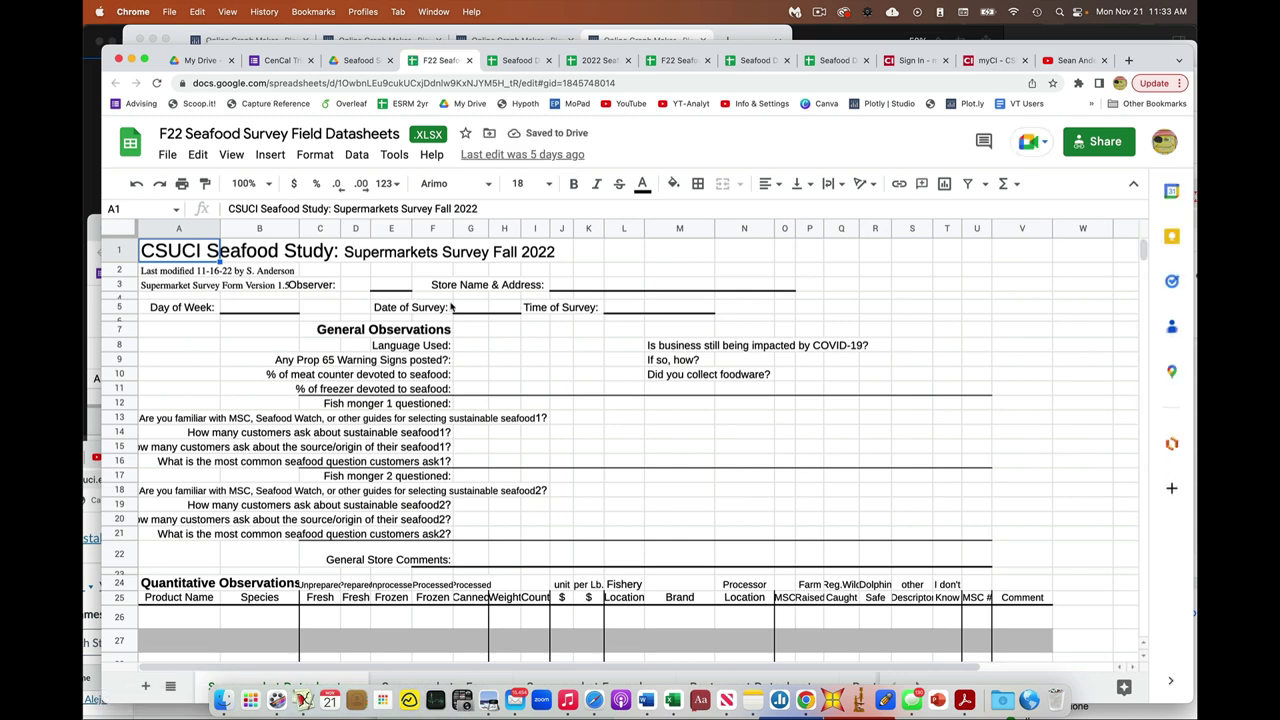
pyautogui.scroll(-2, 578, 347)
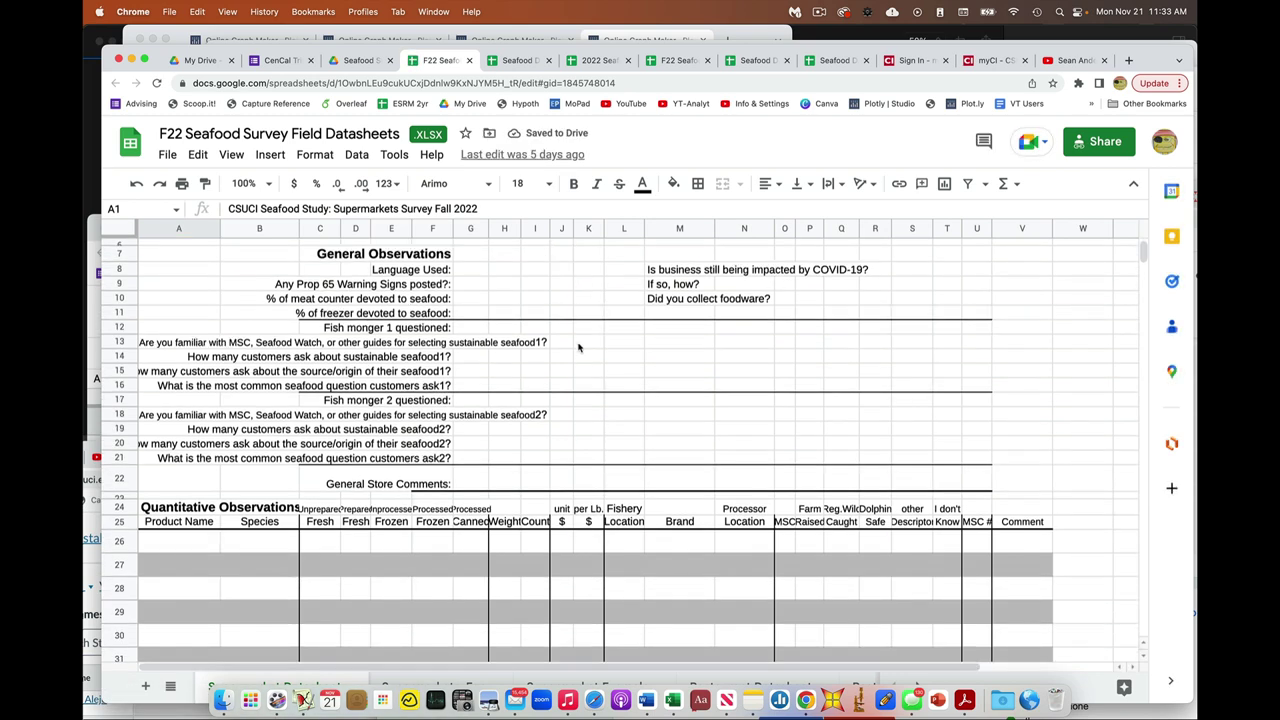
pyautogui.scroll(3, 578, 347)
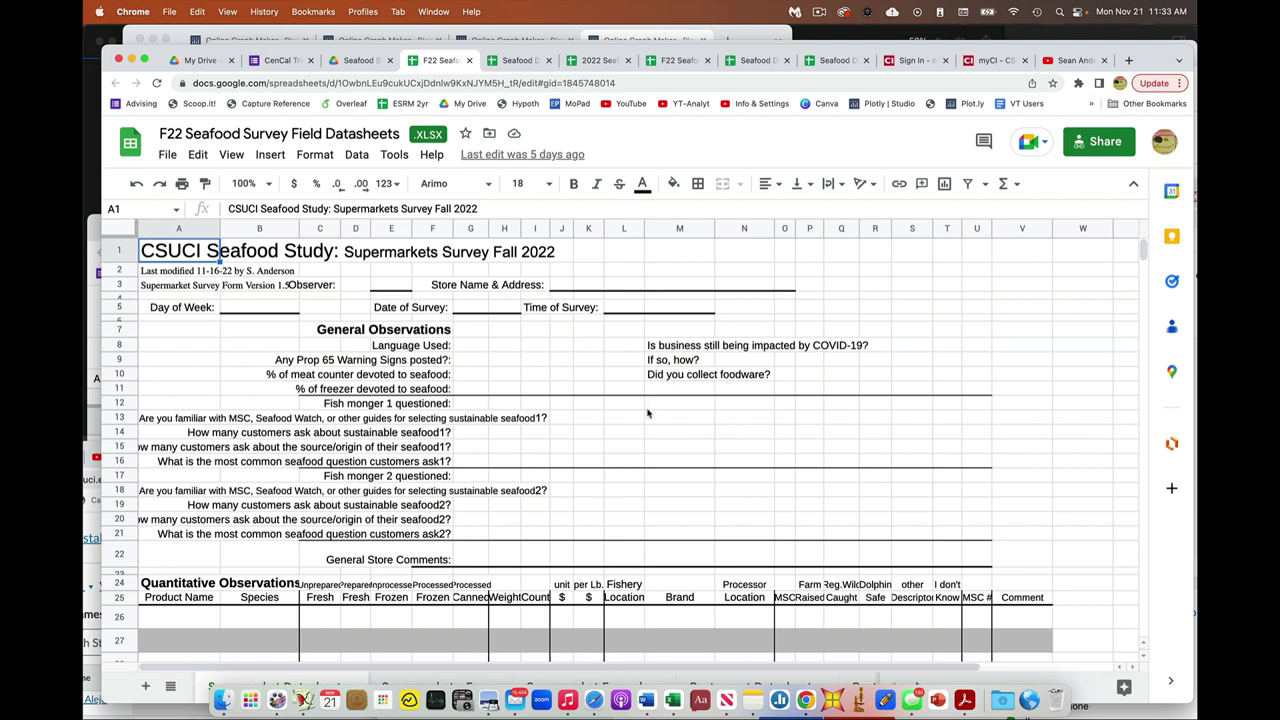
pyautogui.moveTo(366, 412); pyautogui.dragTo(422, 463)
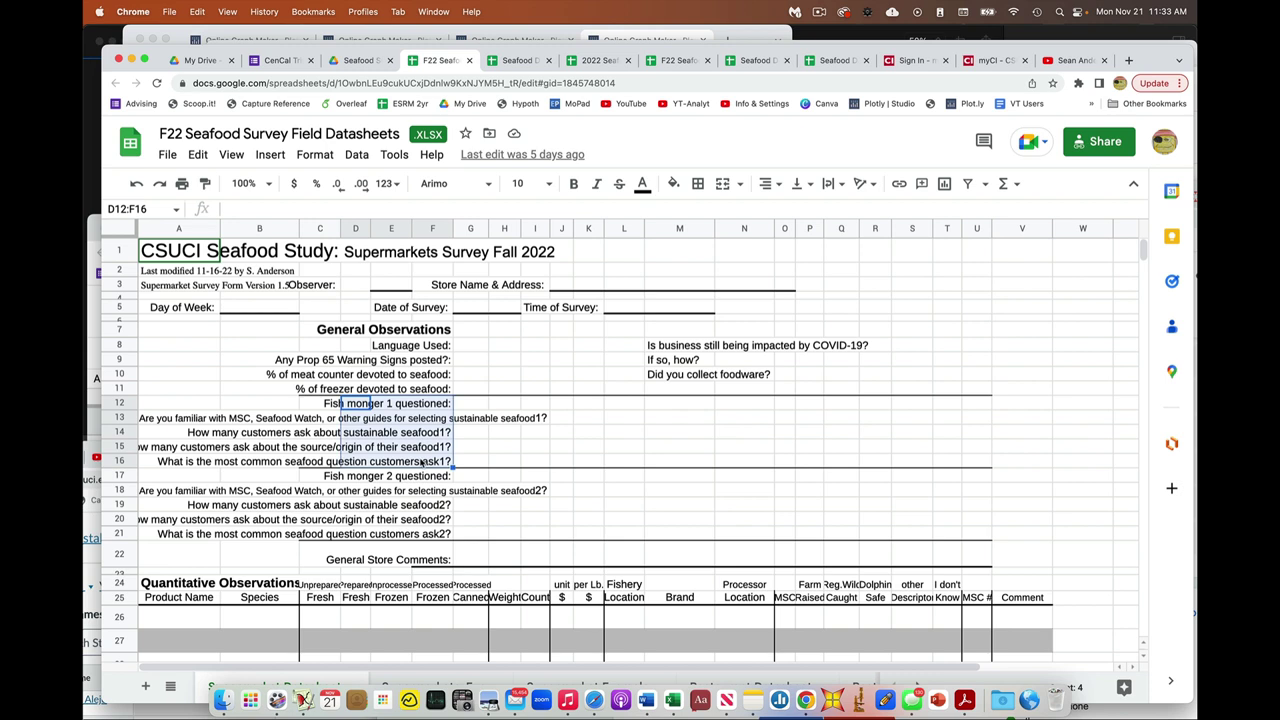
pyautogui.click(474, 446)
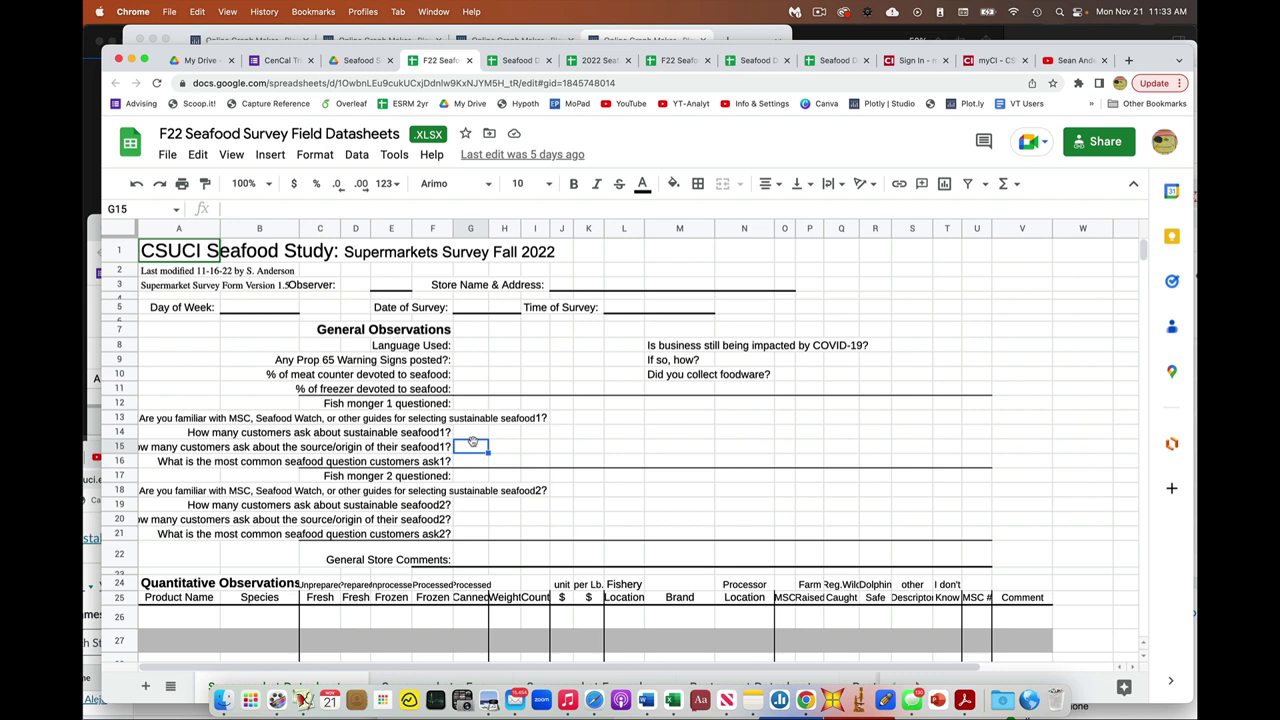
pyautogui.click(418, 416)
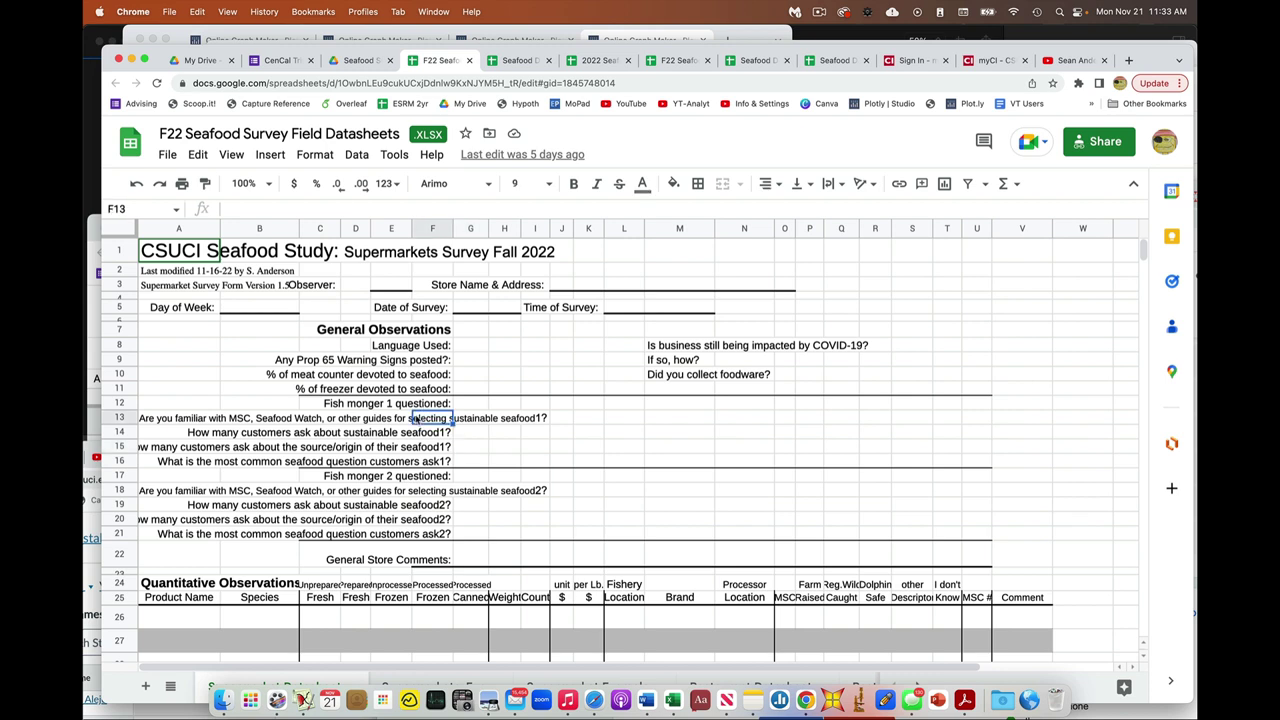
pyautogui.click(432, 432)
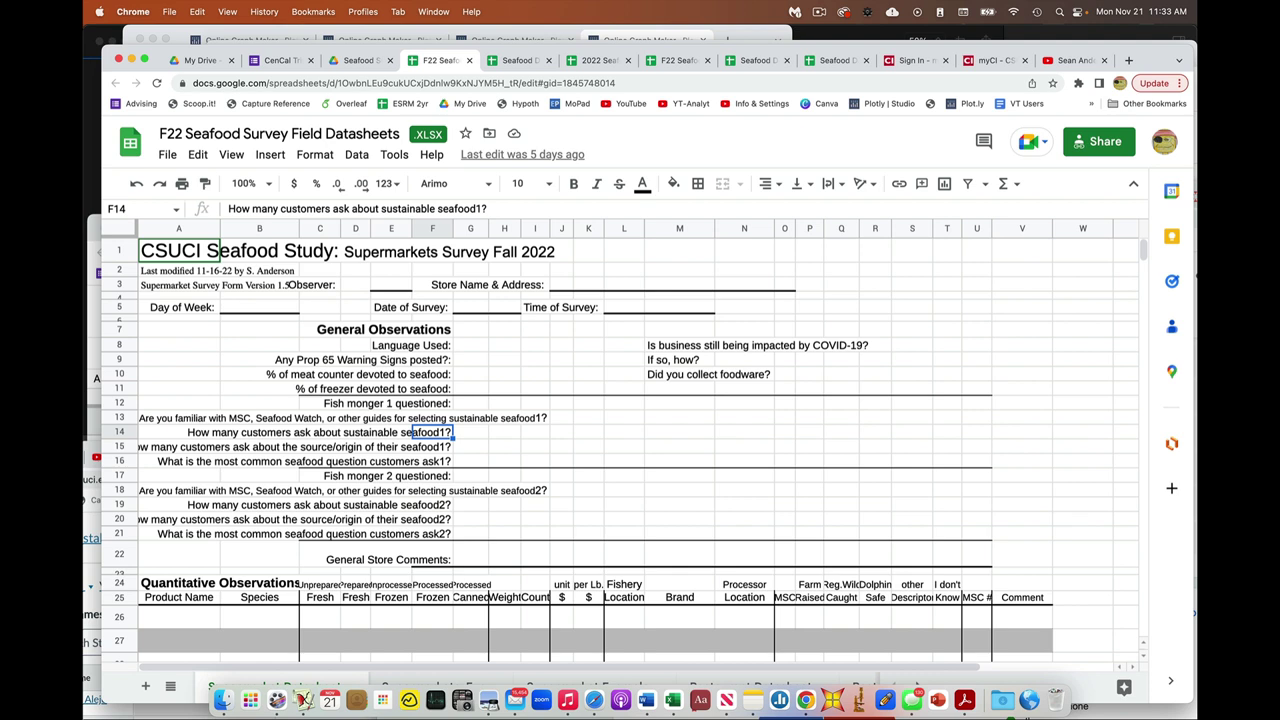
pyautogui.click(432, 446)
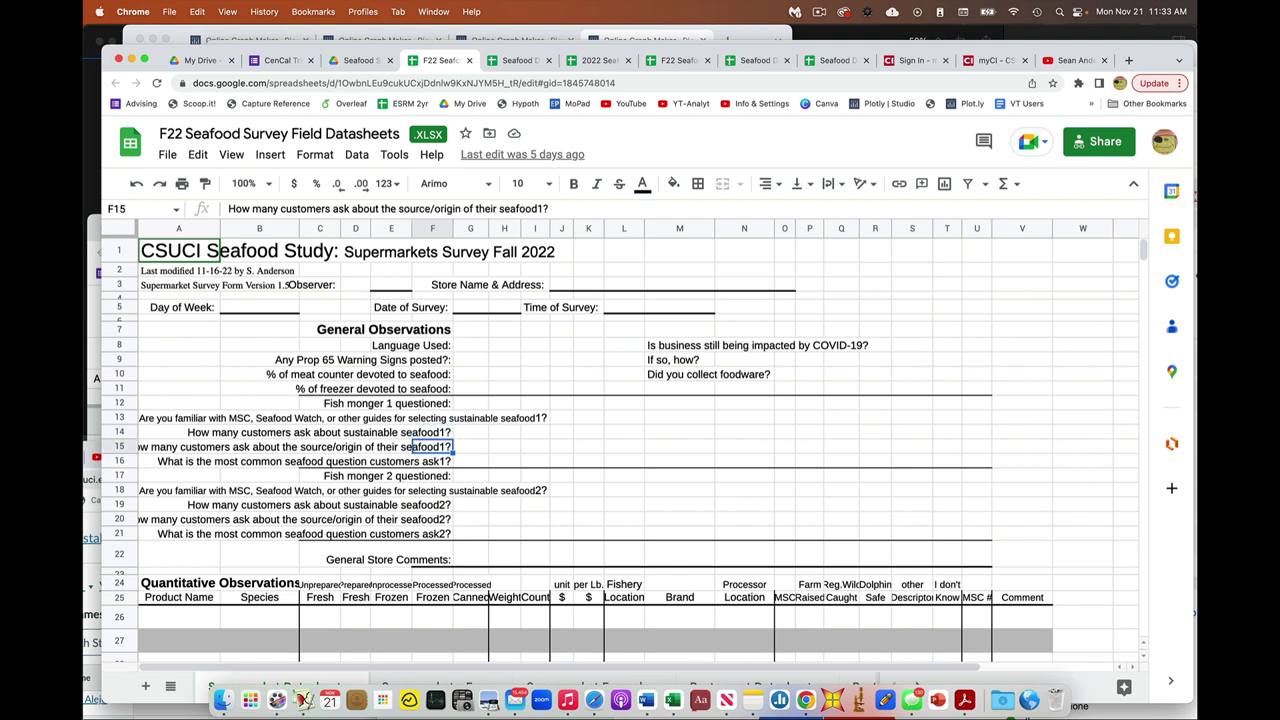
pyautogui.click(432, 461)
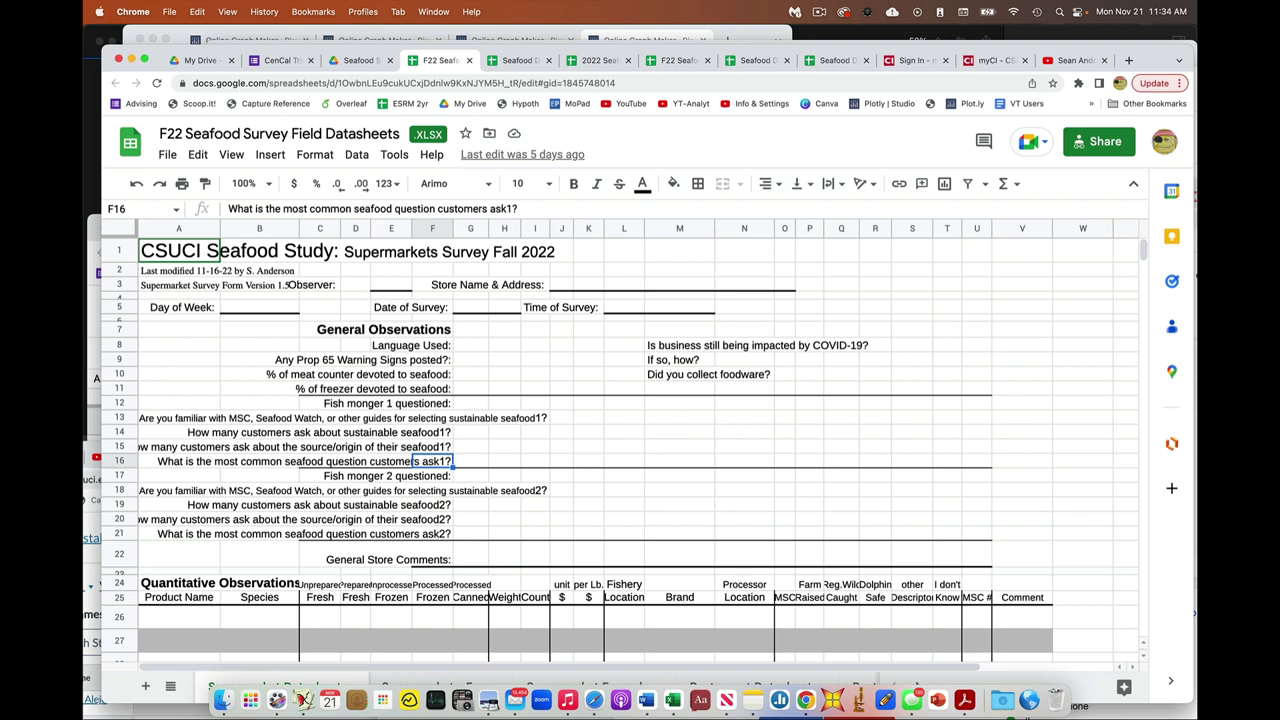
pyautogui.press('Up')
pyautogui.press('Up')
pyautogui.press('Up')
pyautogui.press('Down')
pyautogui.press('Down')
pyautogui.press('Down')
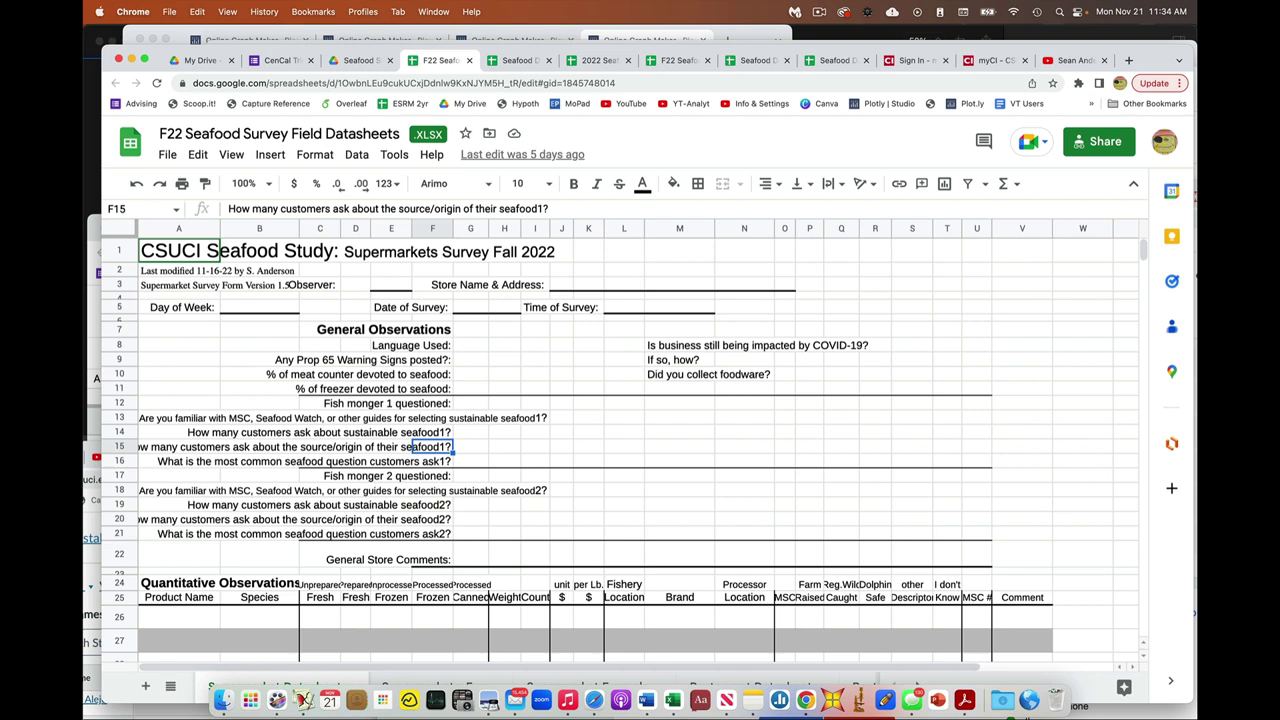
pyautogui.press('Up')
pyautogui.press('Up')
pyautogui.press('Up')
pyautogui.press('Down')
pyautogui.press('Down')
pyautogui.press('Down')
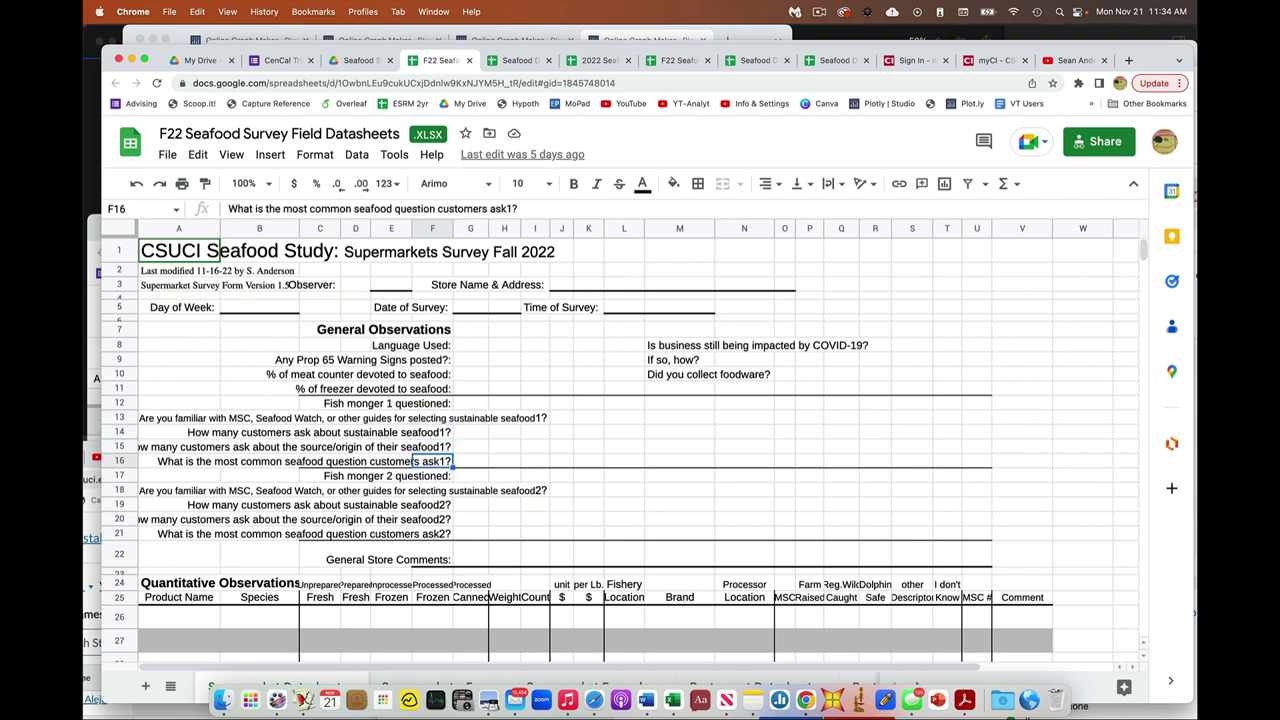
pyautogui.press('Up')
pyautogui.click(432, 418)
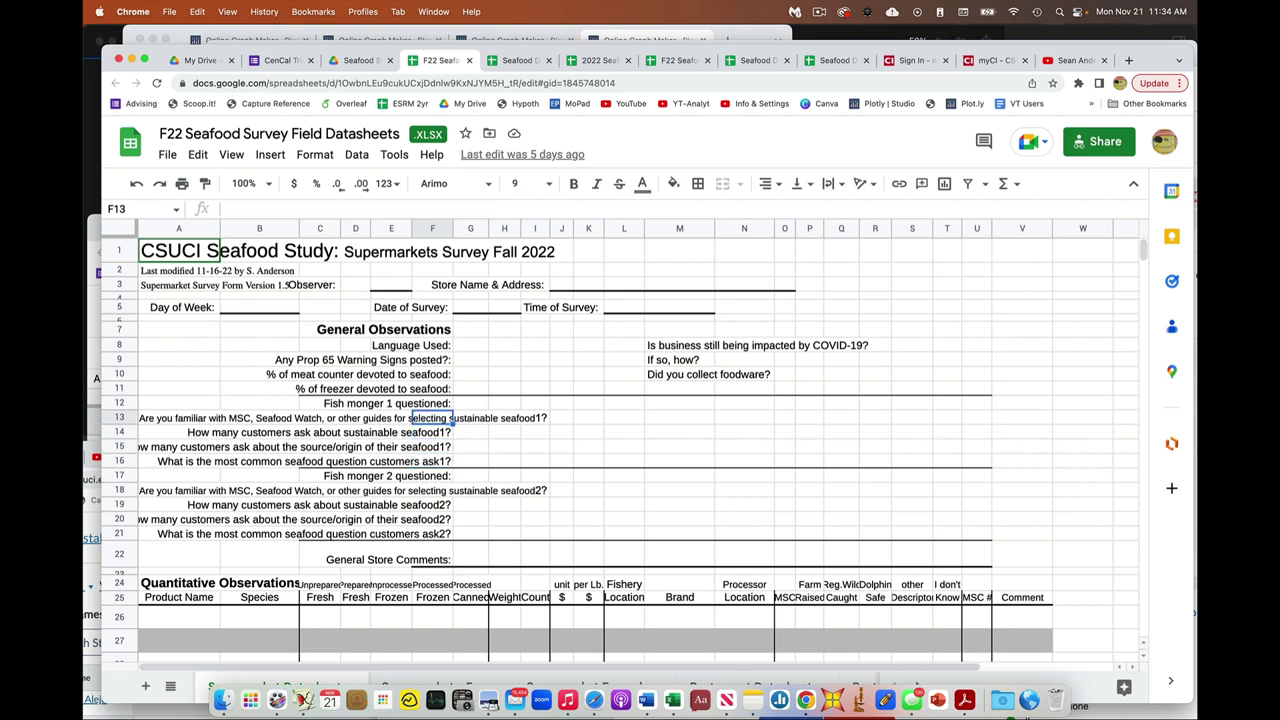
pyautogui.press('Down')
pyautogui.press('Down')
pyautogui.press('Down')
pyautogui.press('Down')
pyautogui.press('Down')
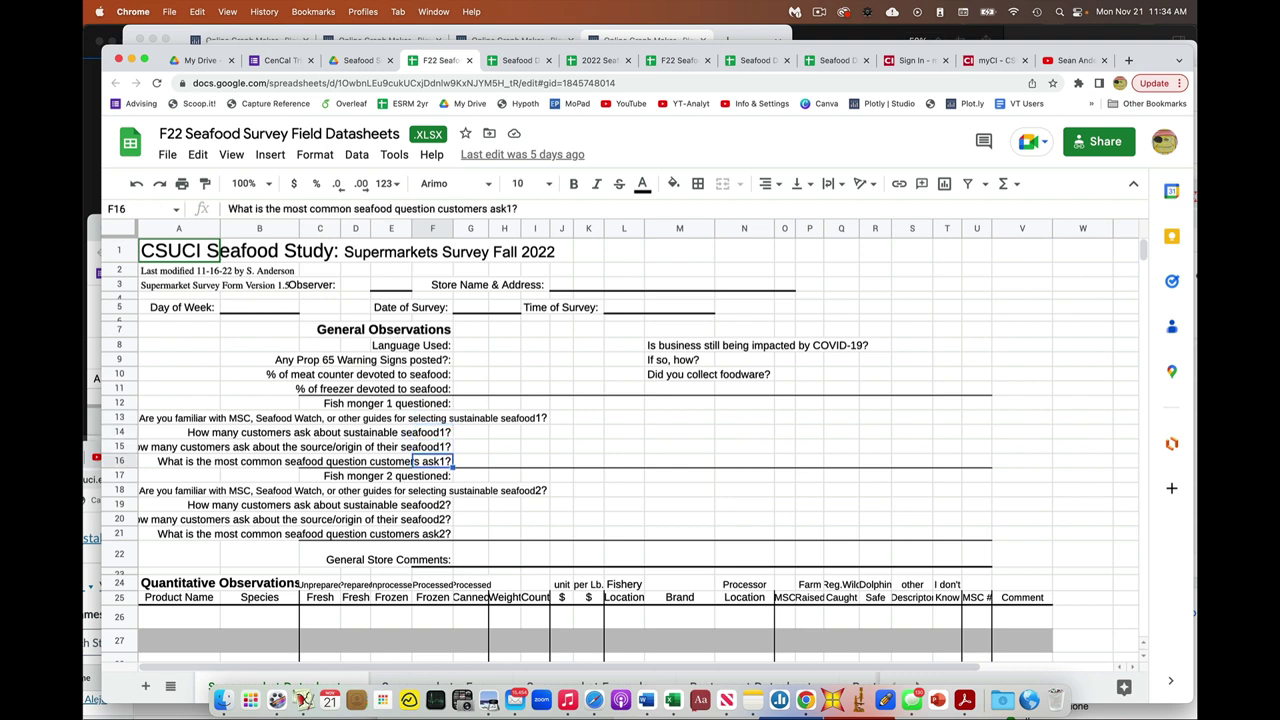
pyautogui.press('Down')
pyautogui.press('Down')
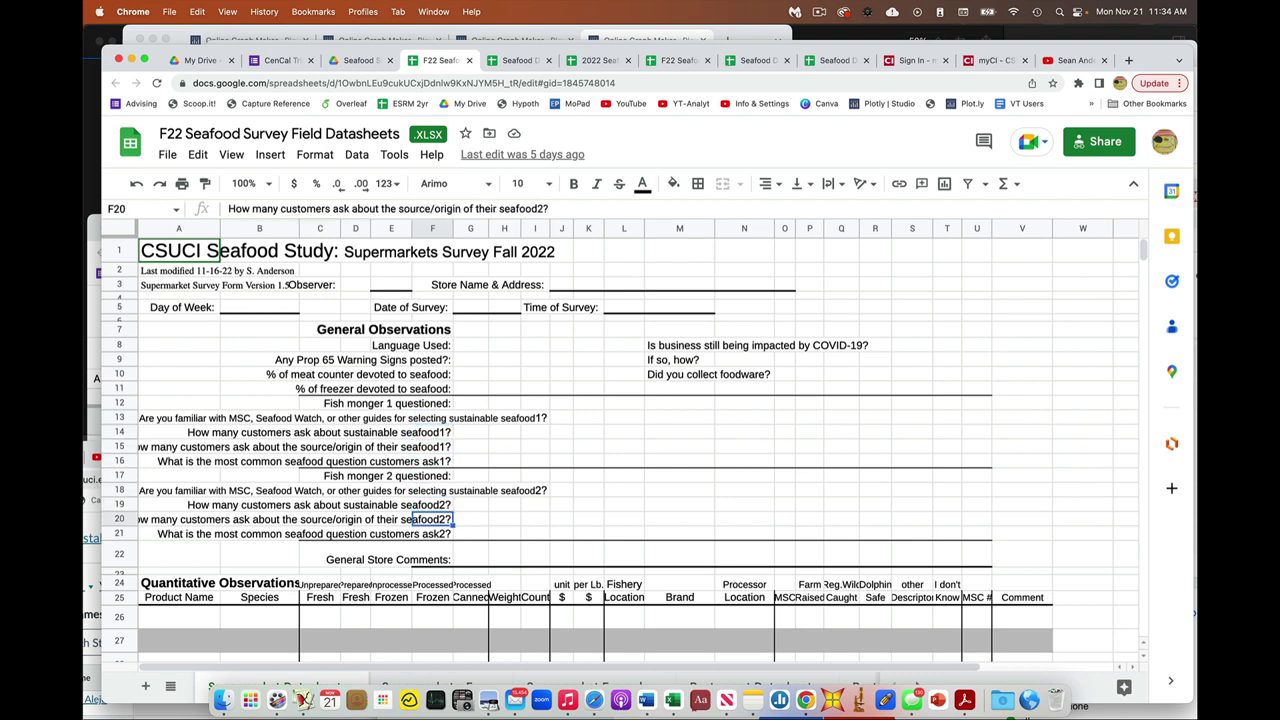
pyautogui.press('Down')
pyautogui.press('Up')
pyautogui.press('Up')
pyautogui.press('Up')
pyautogui.press('Up')
pyautogui.press('Up')
pyautogui.press('Up')
pyautogui.press('Up')
pyautogui.press('Up')
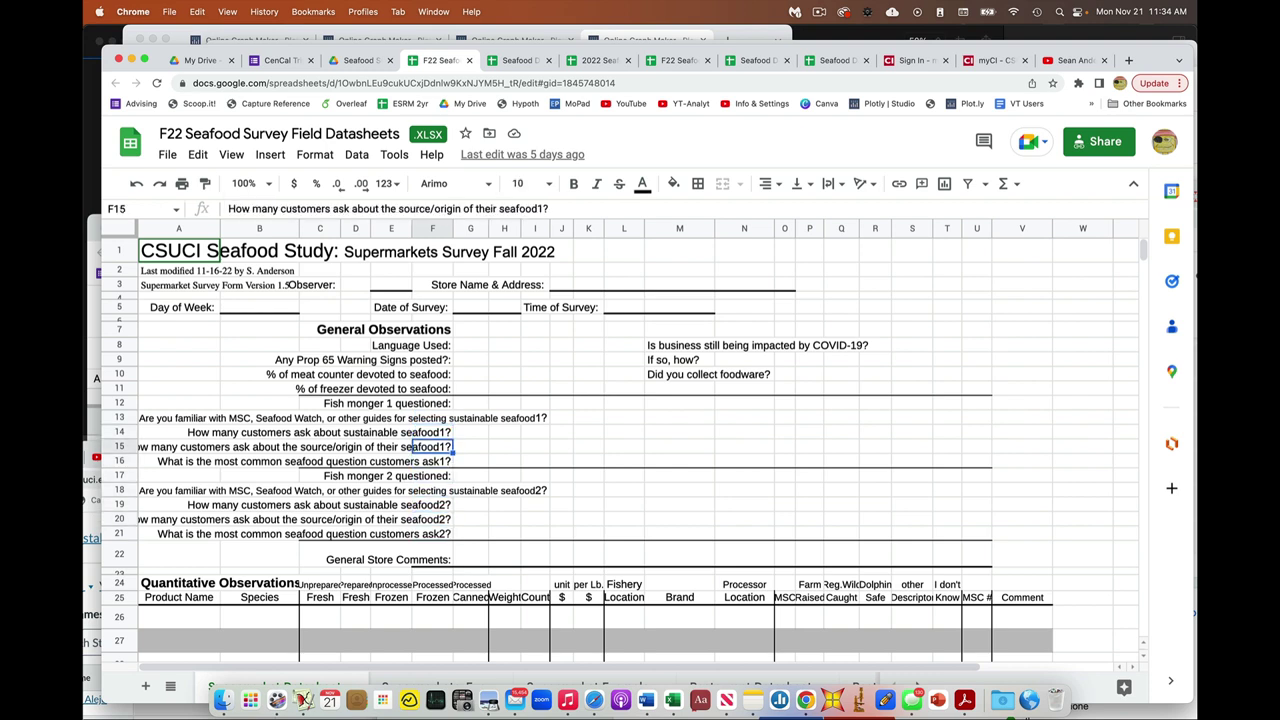
pyautogui.press('Down')
pyautogui.press('Down')
pyautogui.press('Down')
pyautogui.press('Down')
pyautogui.press('Down')
pyautogui.press('Down')
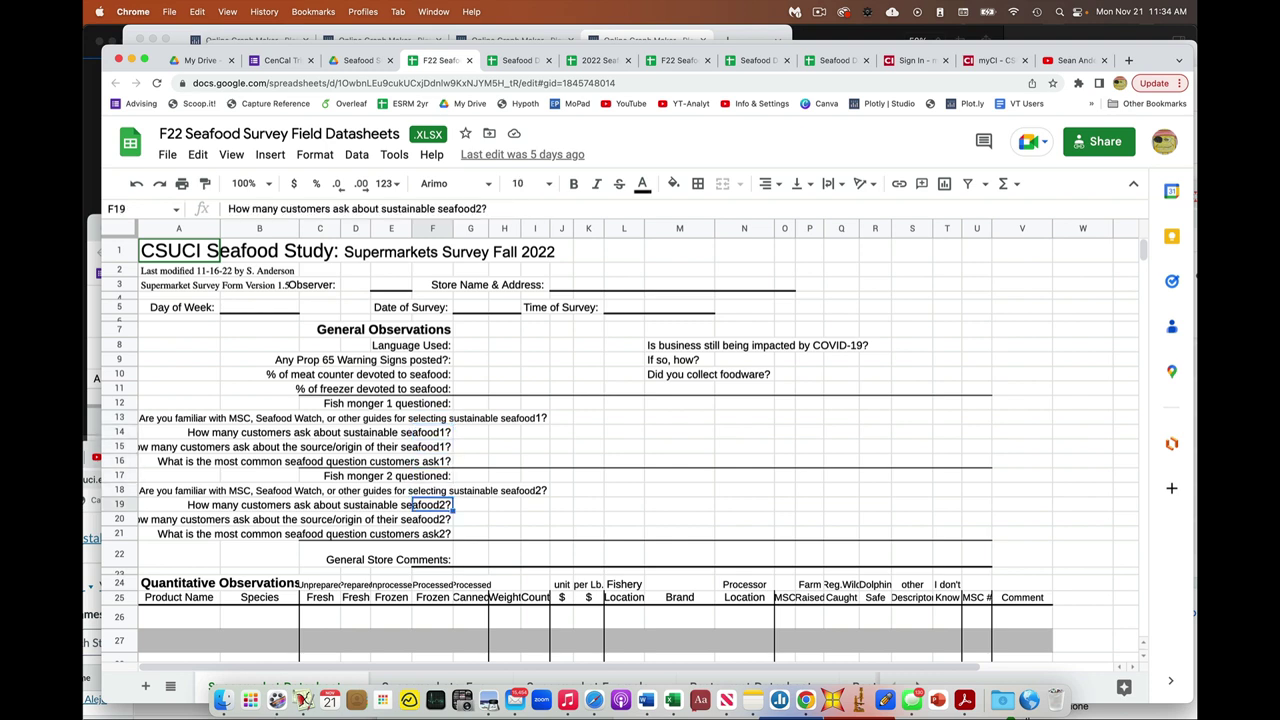
pyautogui.press('Up')
pyautogui.press('Up')
pyautogui.press('Up')
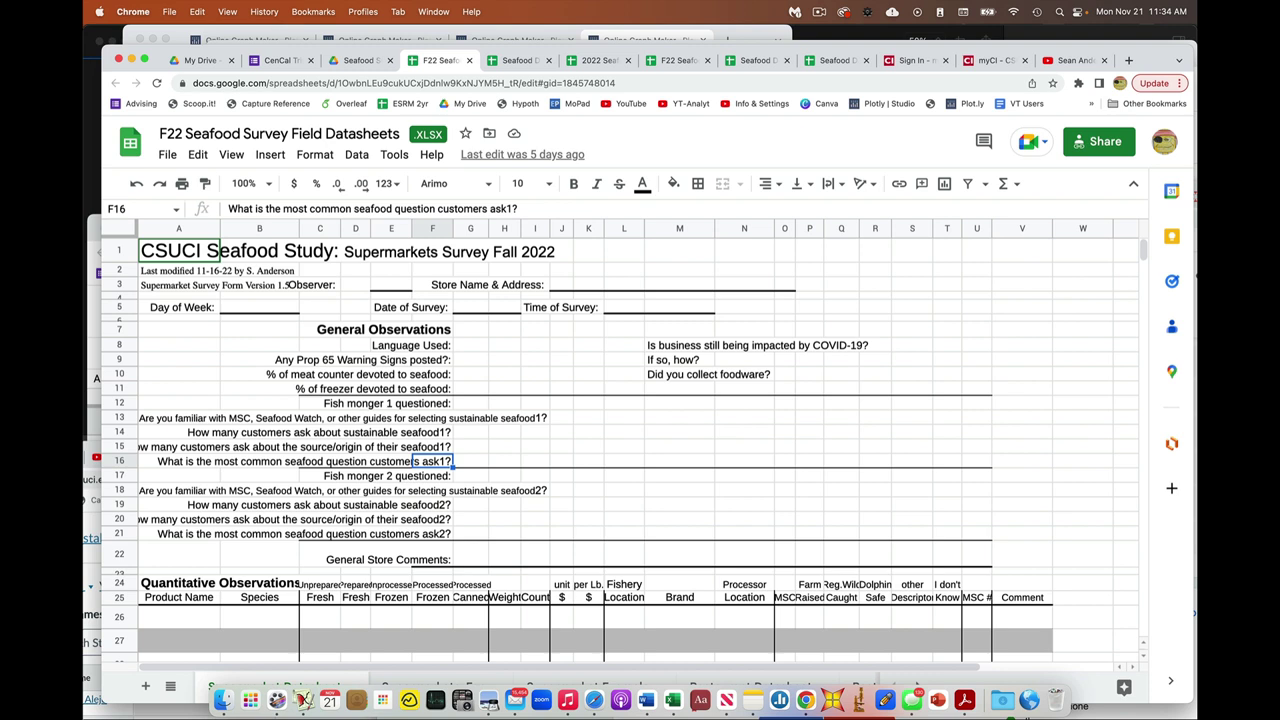
pyautogui.press('Down')
pyautogui.press('Down')
pyautogui.press('Up')
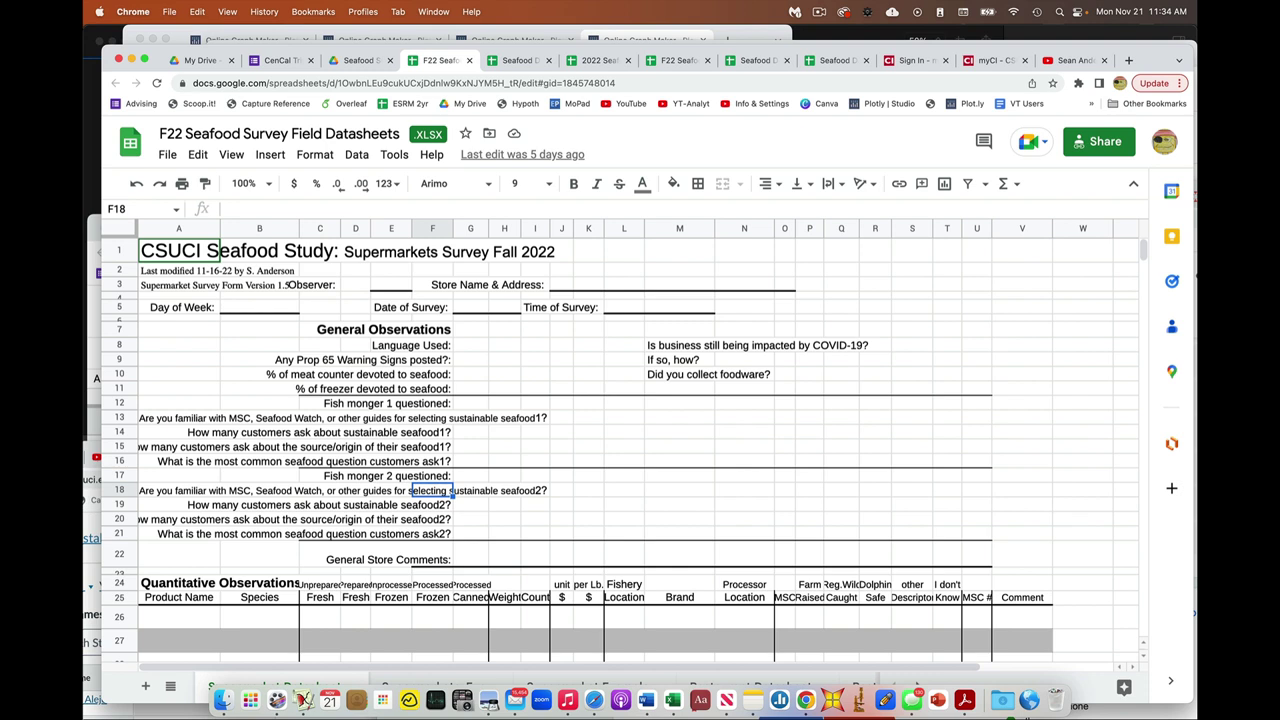
pyautogui.moveTo(437, 535); pyautogui.dragTo(436, 420)
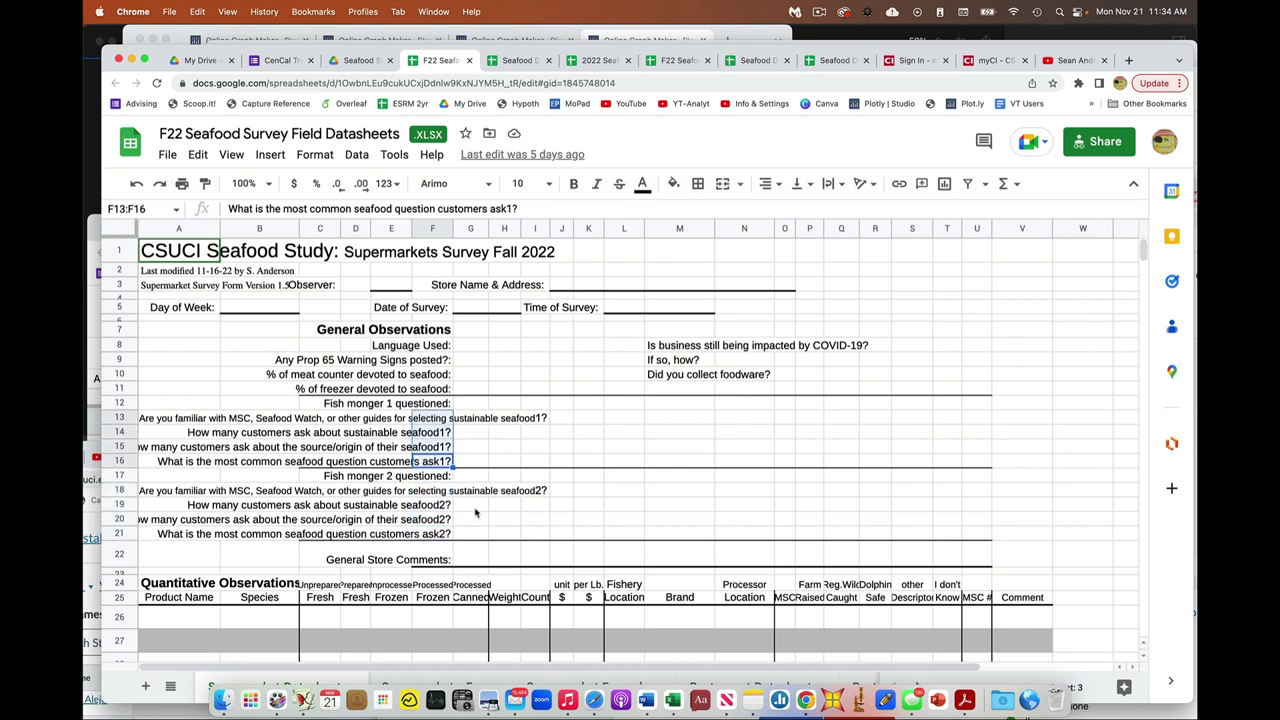
# Return to Seafood Data F22-ENTER DATA HERE and scan Restaurant Qual columns Q–Z.
pyautogui.click(522, 61)
pyautogui.hscroll(3, 615, 411)
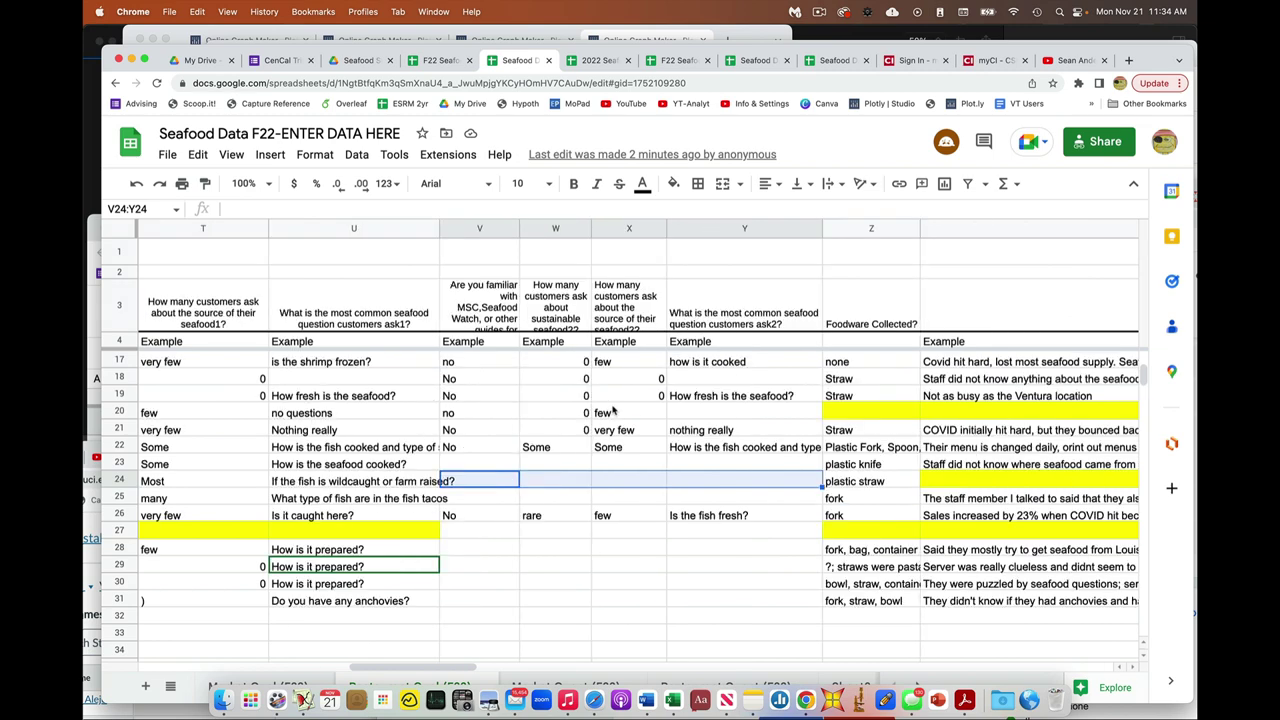
pyautogui.hscroll(-6, 586, 544)
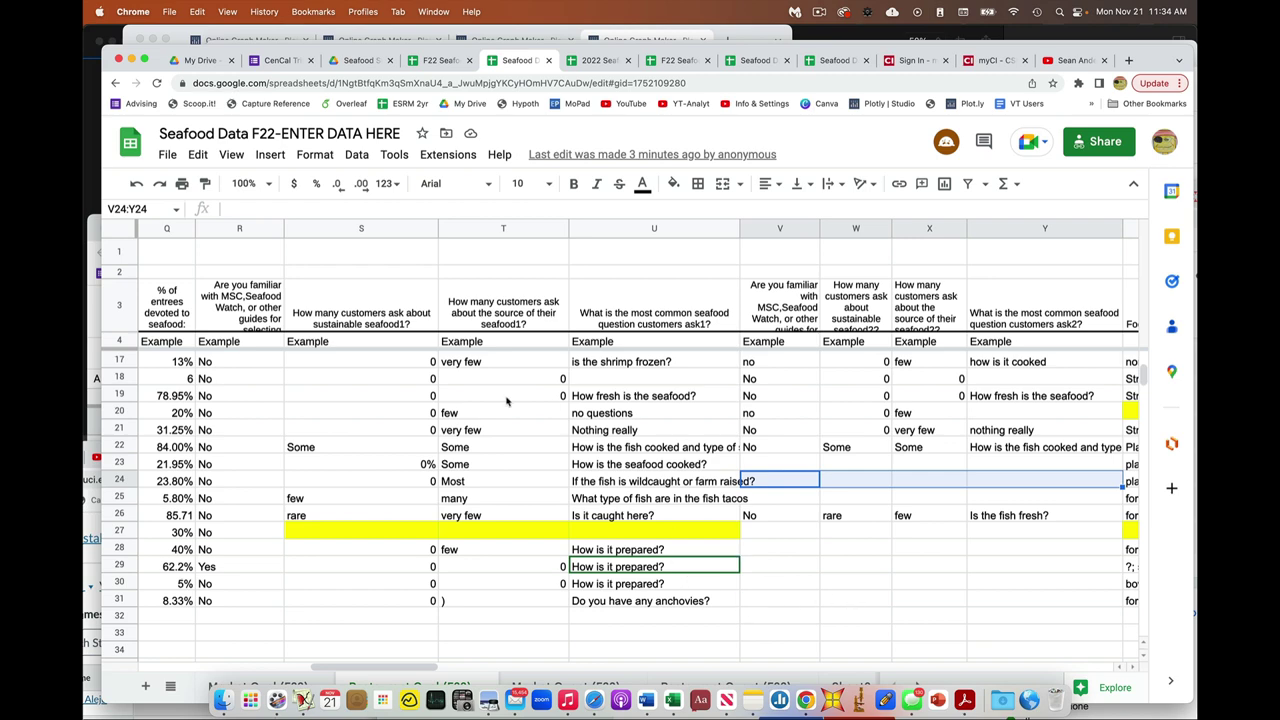
pyautogui.hscroll(2, 914, 585)
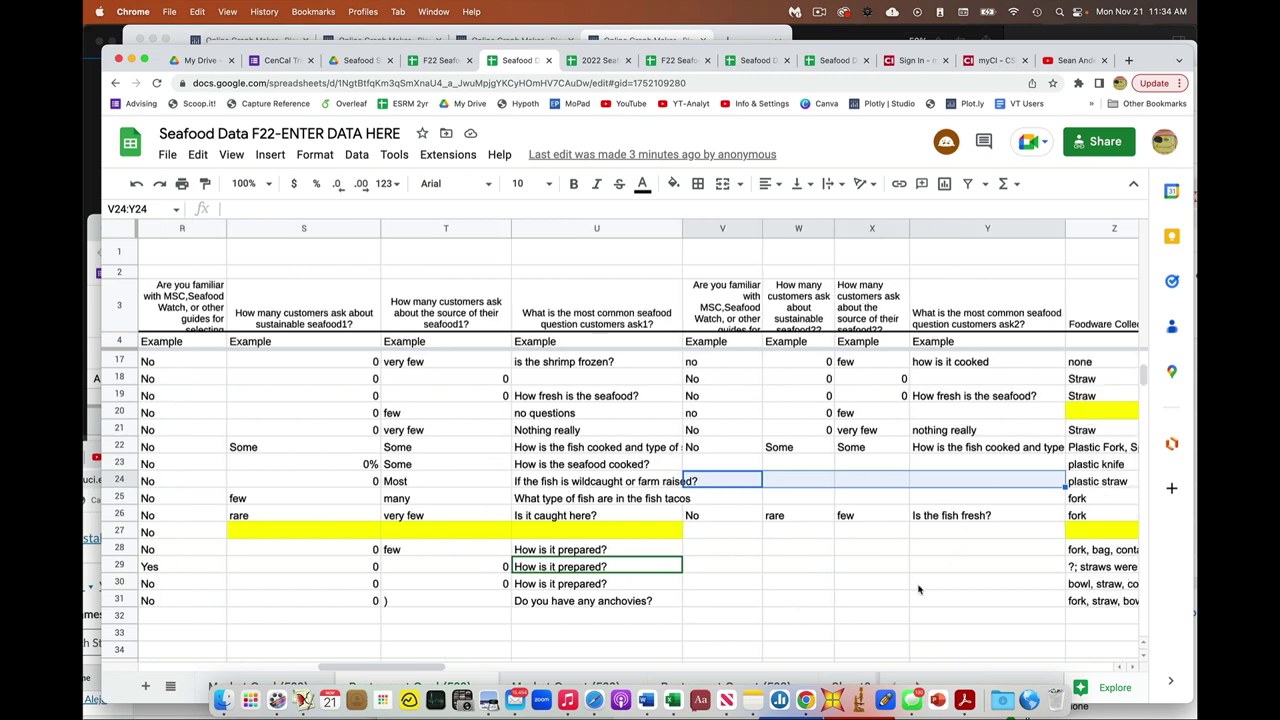
pyautogui.hscroll(-2, 918, 590)
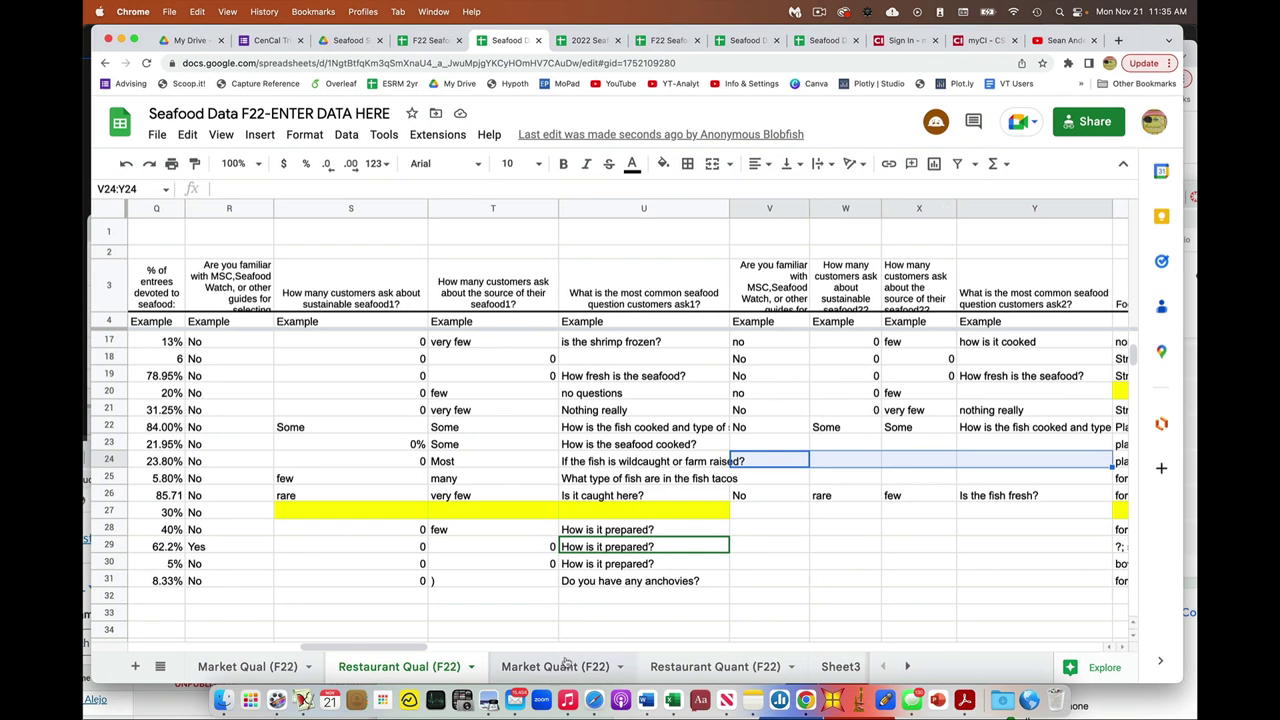
# Open the Restaurant Quant sheet, scroll to row 173, and select the Large Chowder species cell.
pyautogui.click(665, 667)
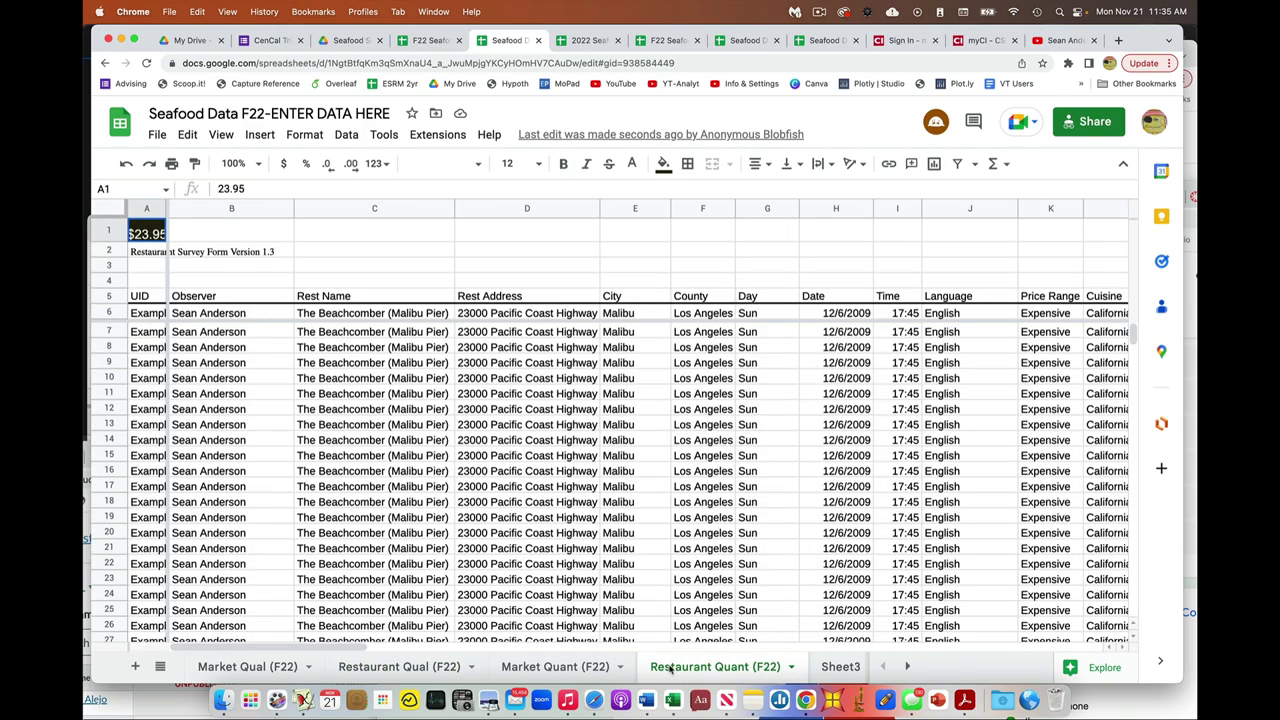
pyautogui.scroll(-10, 645, 443)
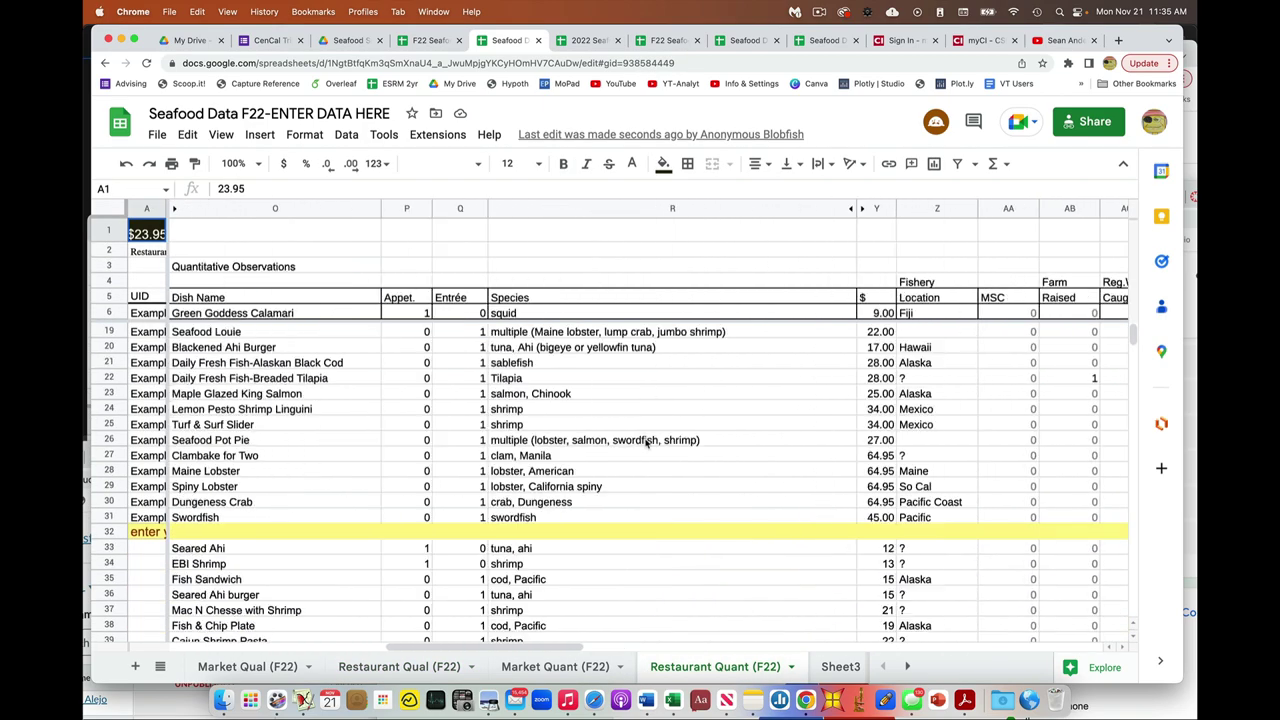
pyautogui.scroll(-20, 645, 443)
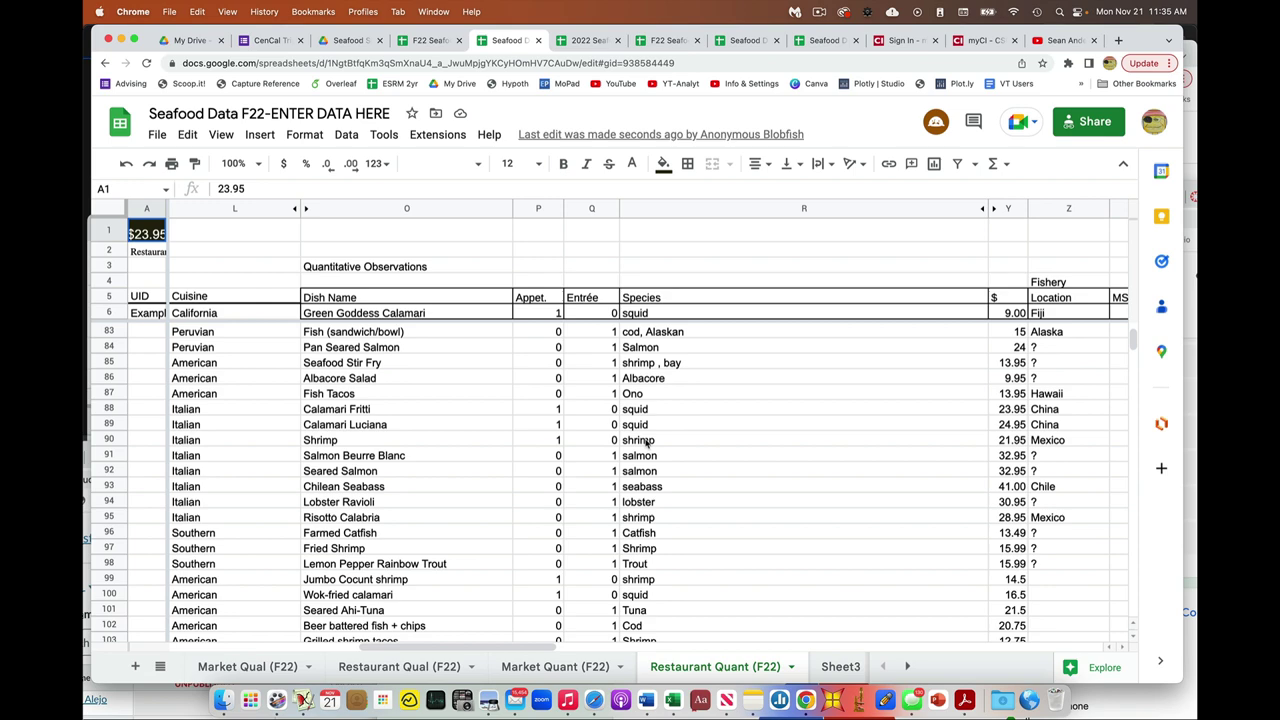
pyautogui.scroll(-7, 645, 443)
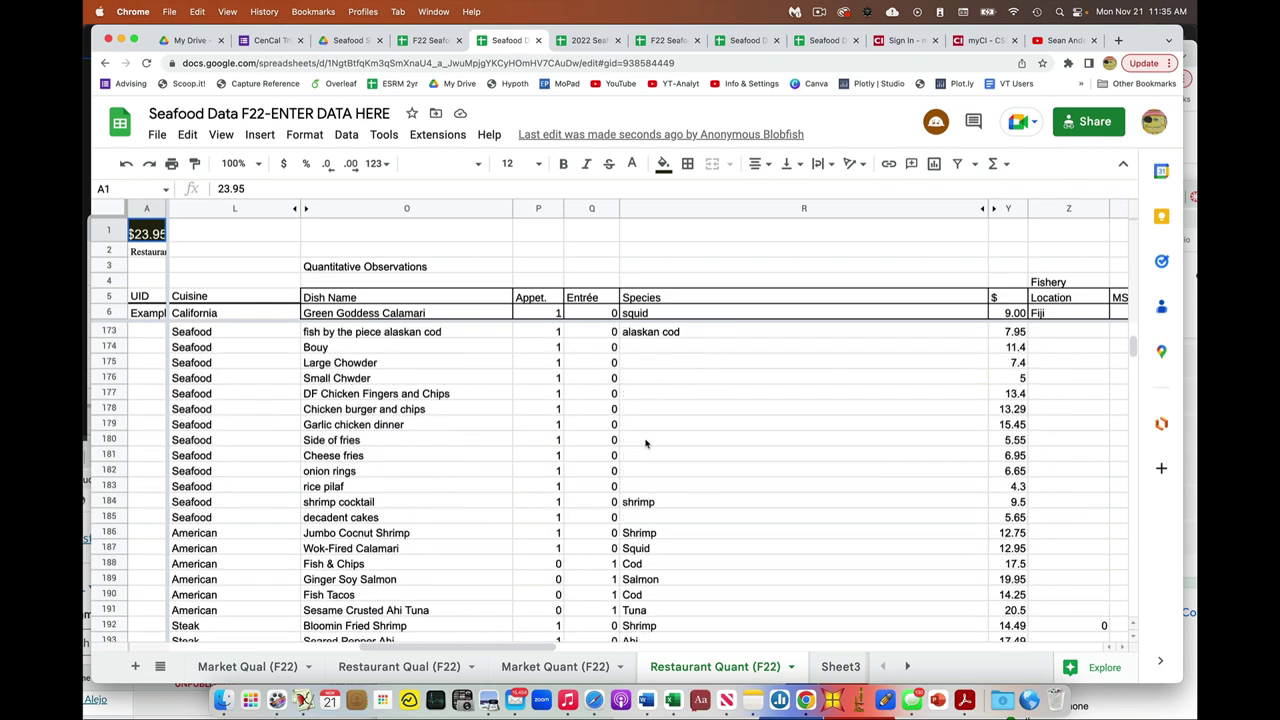
pyautogui.click(646, 378)
pyautogui.press('Left')
pyautogui.press('Left')
pyautogui.press('Left')
pyautogui.press('Left')
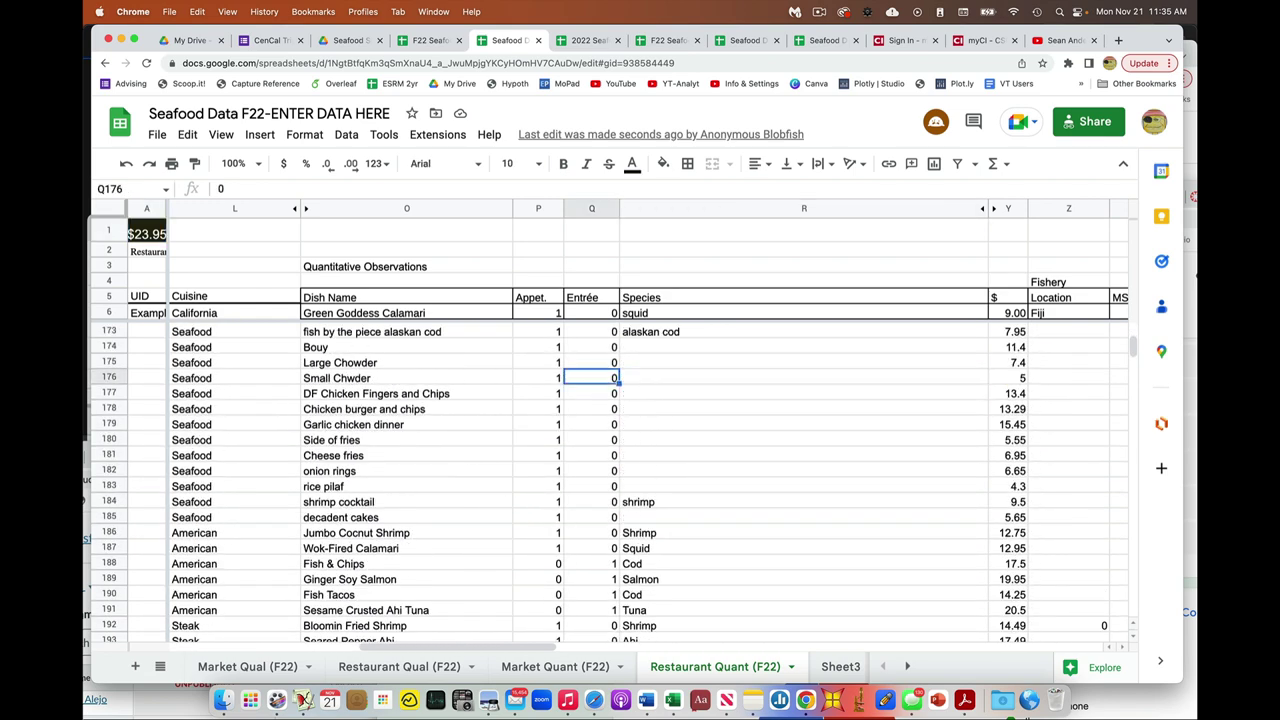
pyautogui.press('Up')
pyautogui.press('Right')
pyautogui.press('Right')
pyautogui.press('Right')
pyautogui.press('Right')
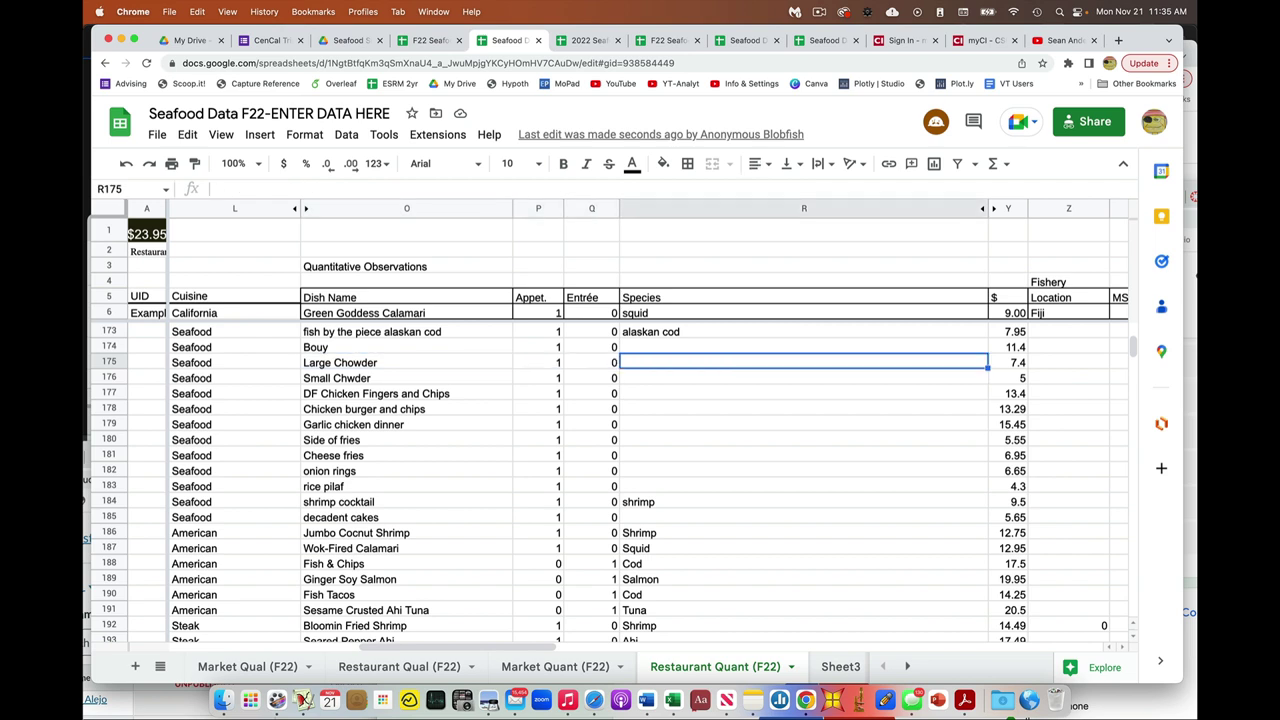
# Step through the empty Species cells R175–R181 down to Cheese fries.
pyautogui.press('Down')
pyautogui.press('Down')
pyautogui.press('Down')
pyautogui.press('Down')
pyautogui.press('Down')
pyautogui.press('Down')
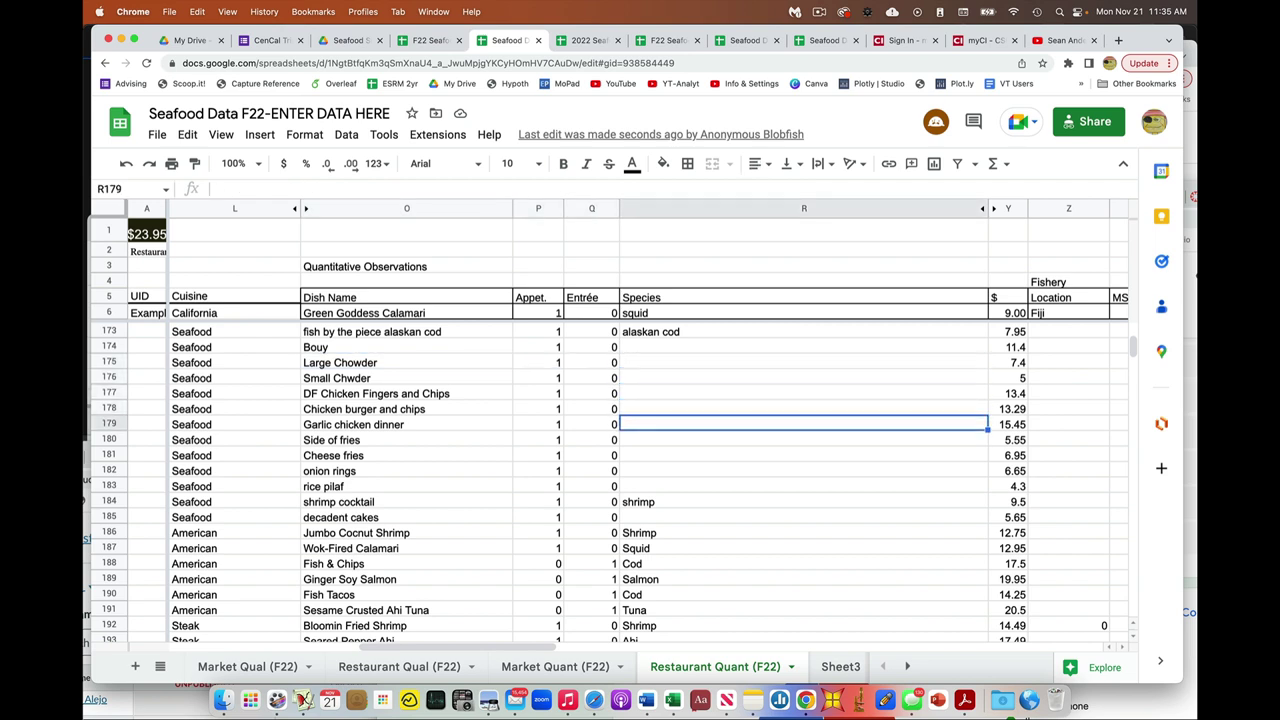
pyautogui.press('Up')
pyautogui.press('Up')
pyautogui.press('Up')
pyautogui.press('Up')
pyautogui.press('Up')
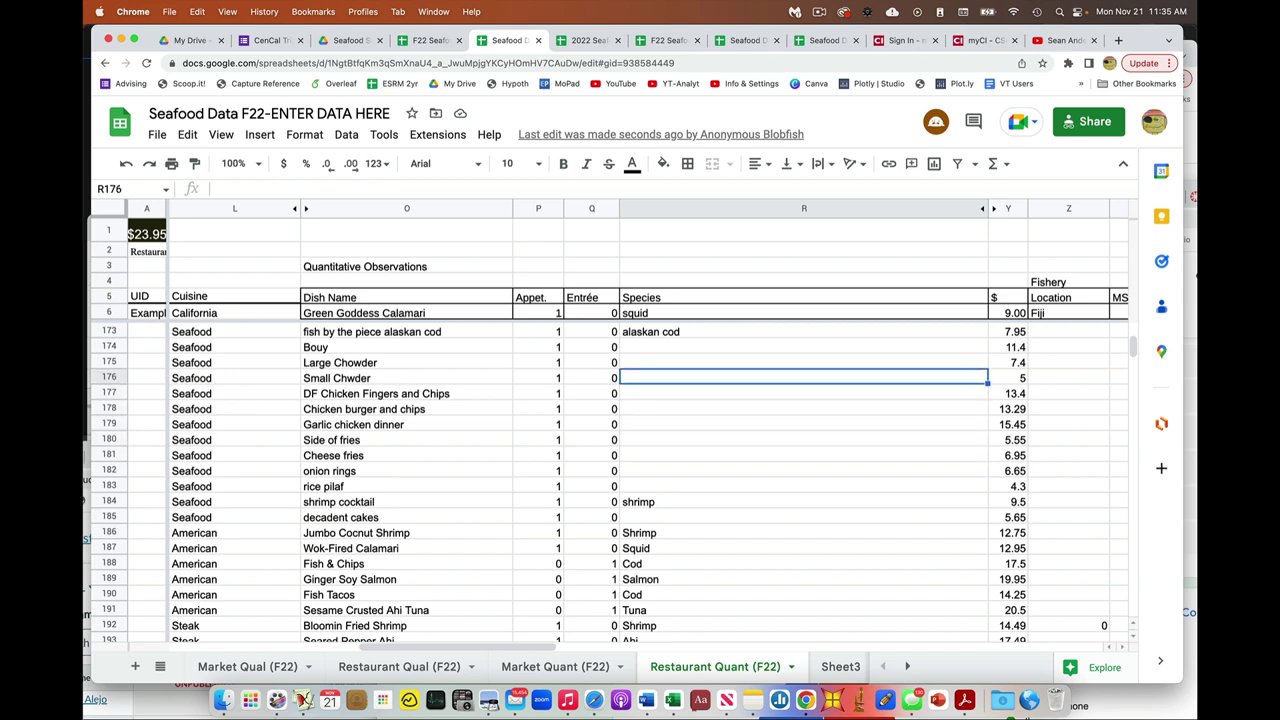
pyautogui.press('Down')
pyautogui.press('Down')
pyautogui.press('Down')
pyautogui.press('Down')
pyautogui.press('Left')
pyautogui.press('Left')
pyautogui.press('Left')
pyautogui.press('Down')
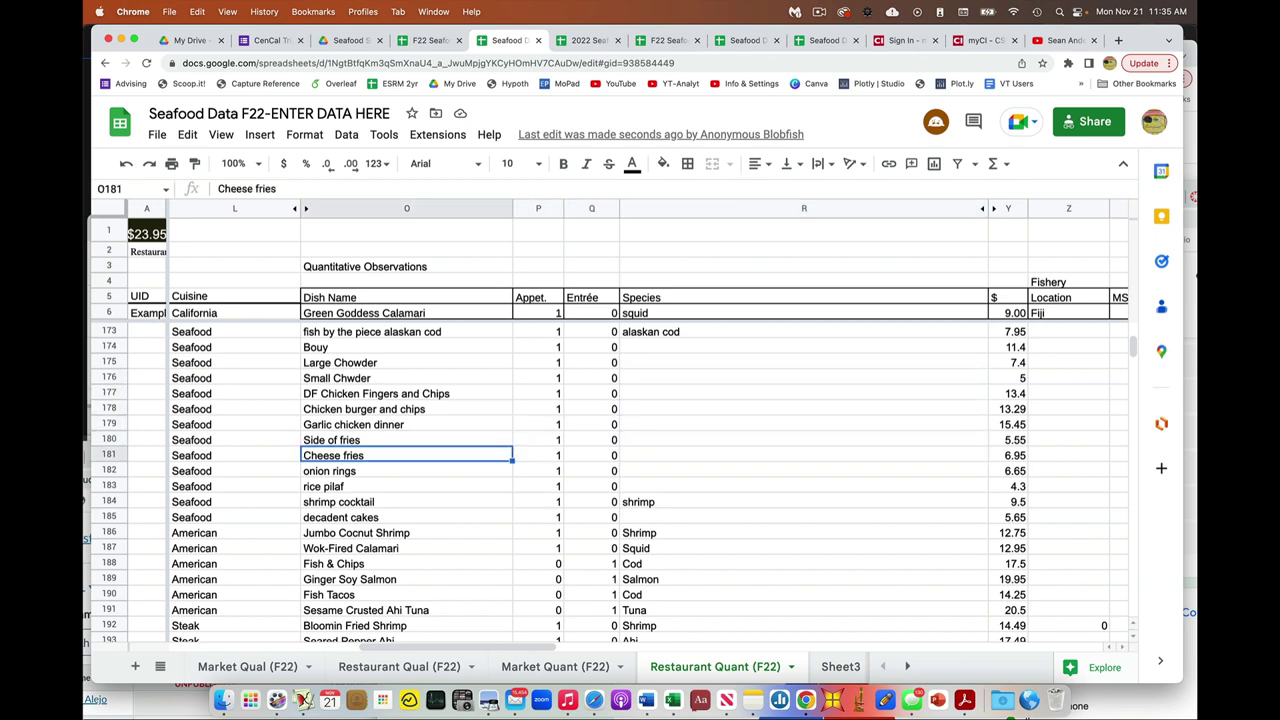
pyautogui.press('Right')
pyautogui.press('Right')
pyautogui.press('Right')
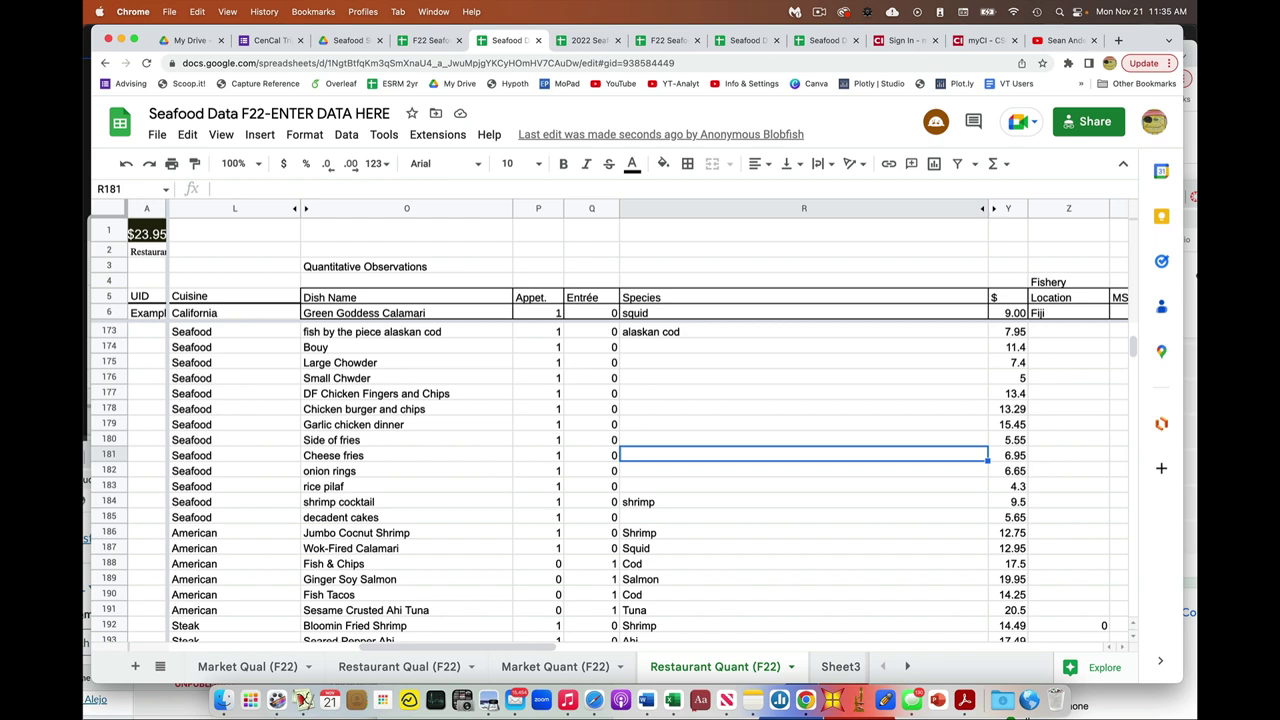
pyautogui.click(111, 455)
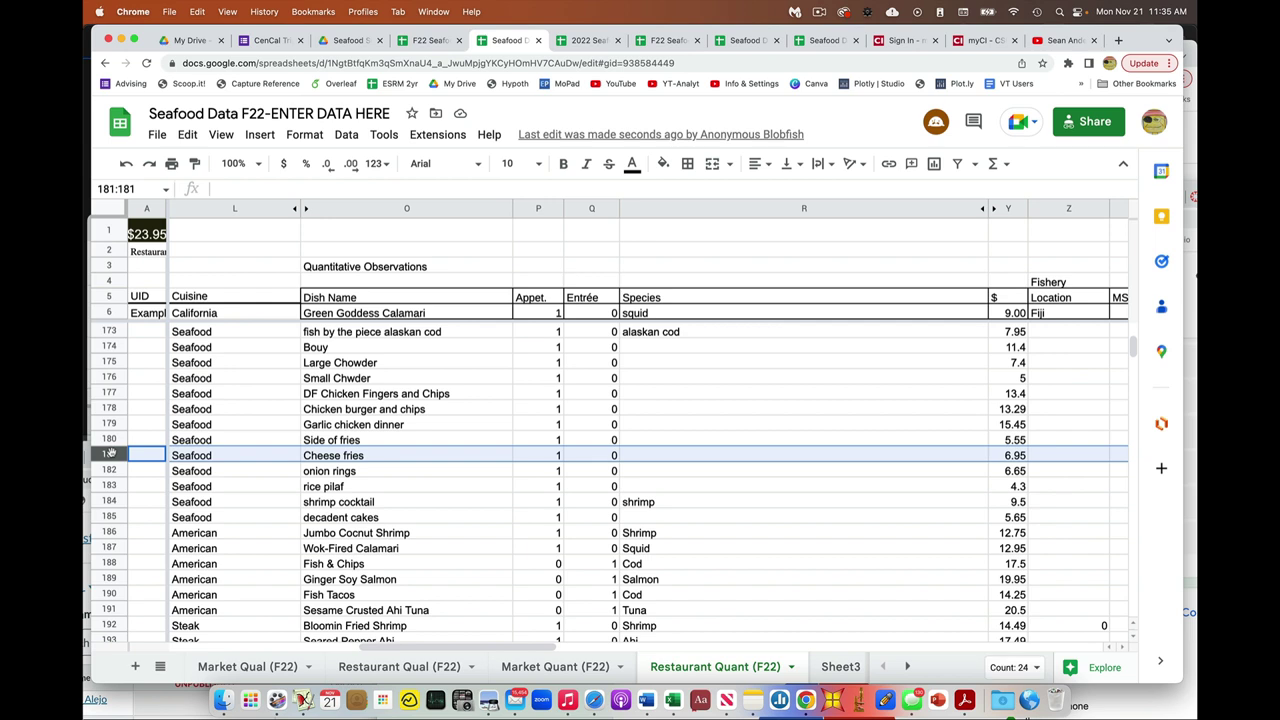
pyautogui.click(107, 470)
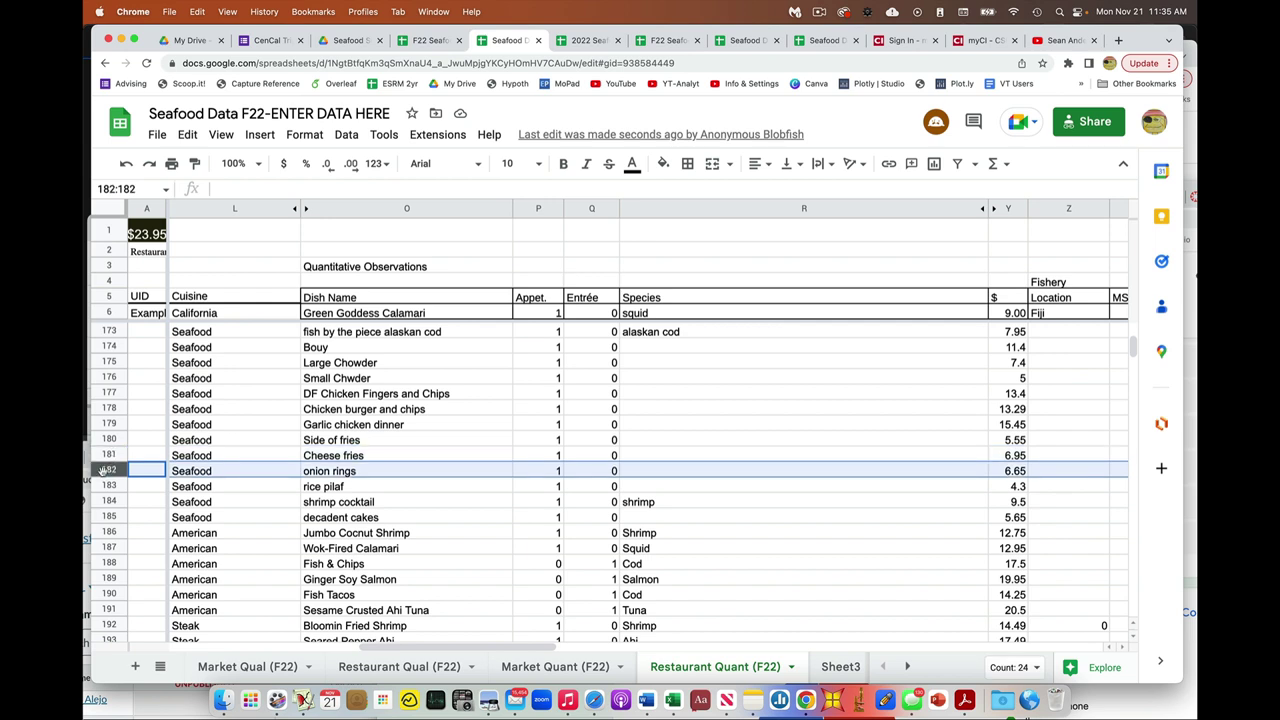
pyautogui.click(107, 486)
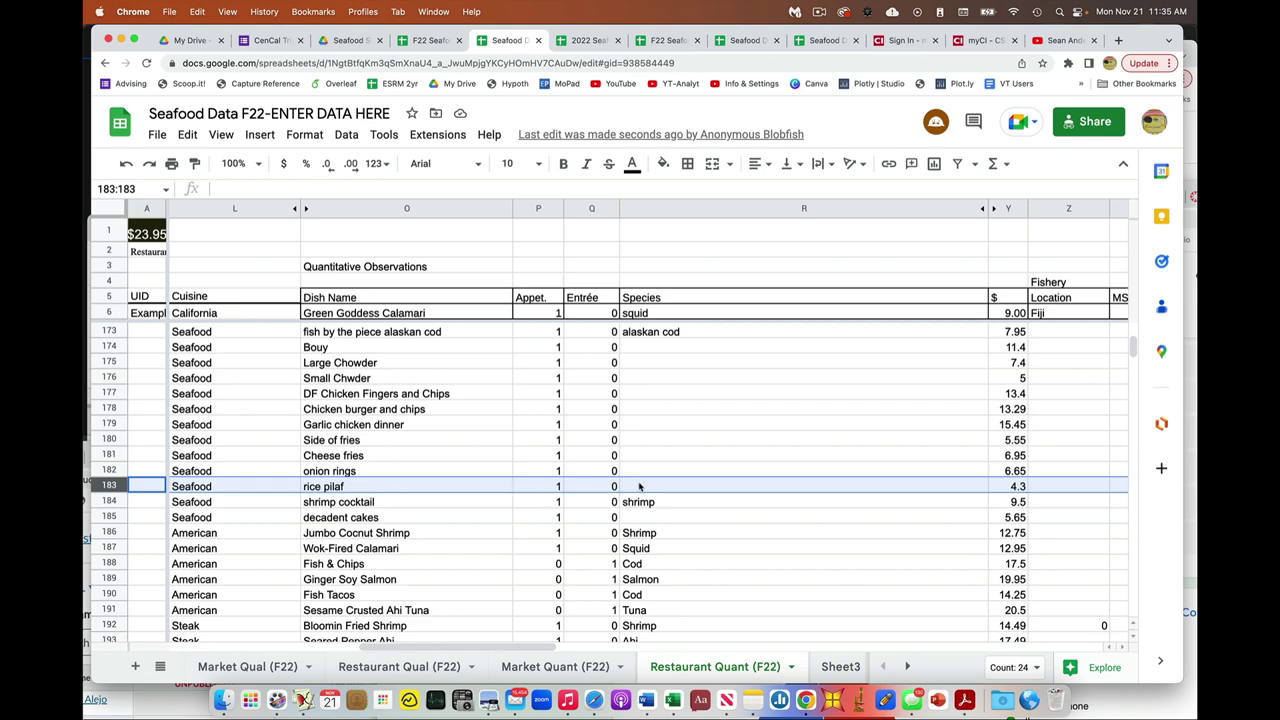
pyautogui.hscroll(10, 640, 486)
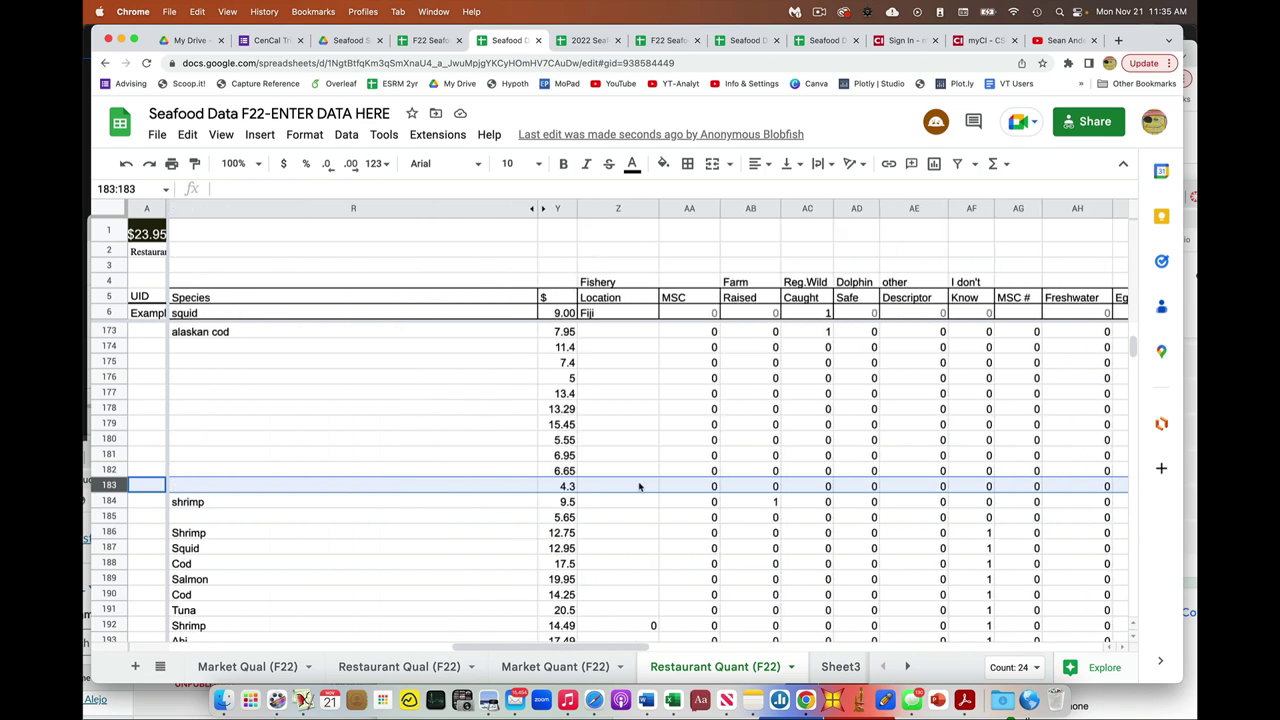
pyautogui.hscroll(-5, 640, 486)
pyautogui.hscroll(-3, 640, 486)
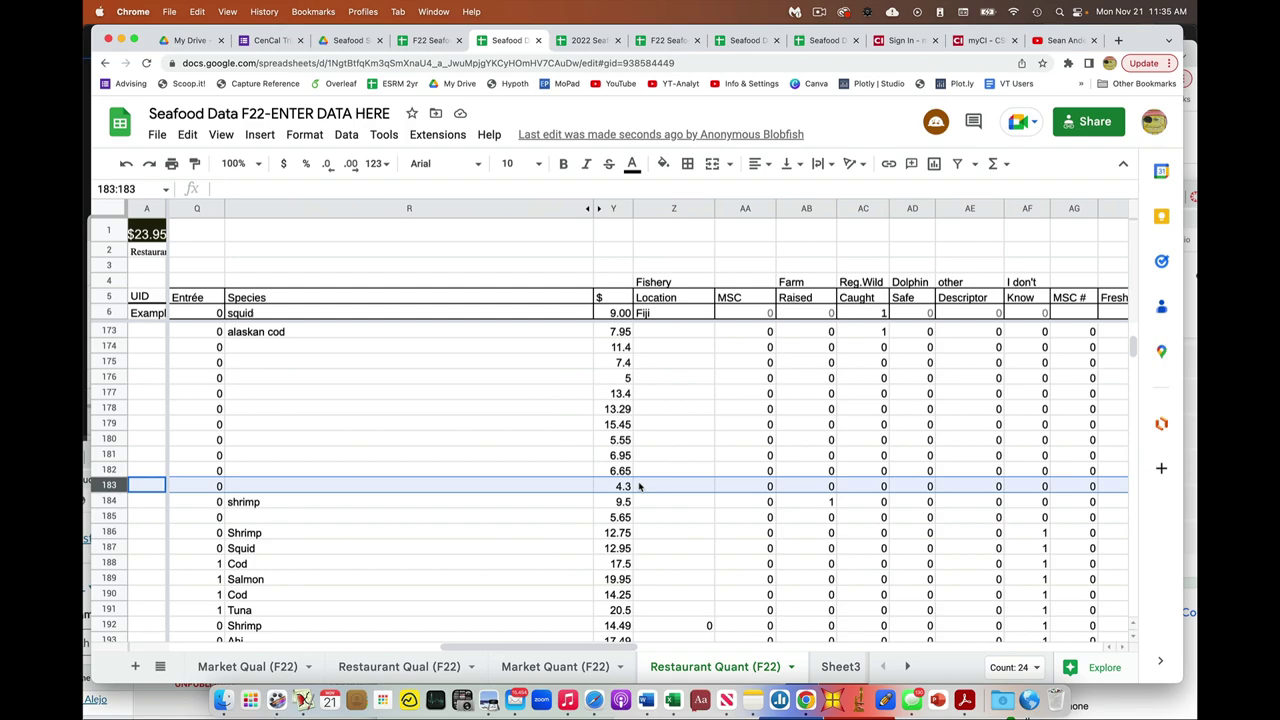
pyautogui.hscroll(3, 640, 486)
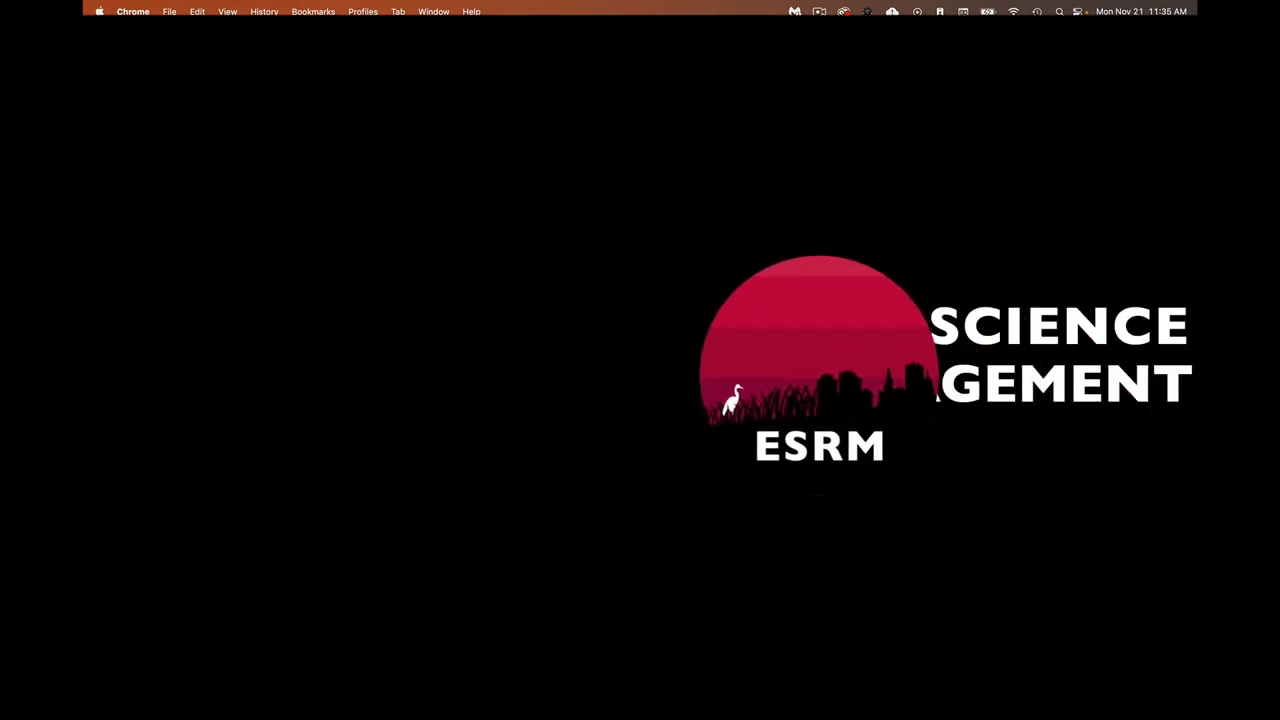